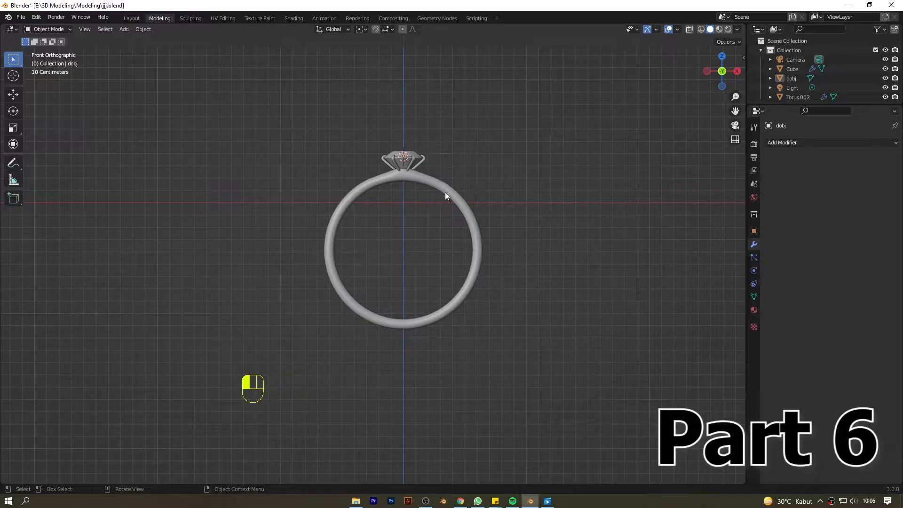
- Snap the 3D cursor to the centre of the ring band and add a plain-axes Empty there
key("shift+s")
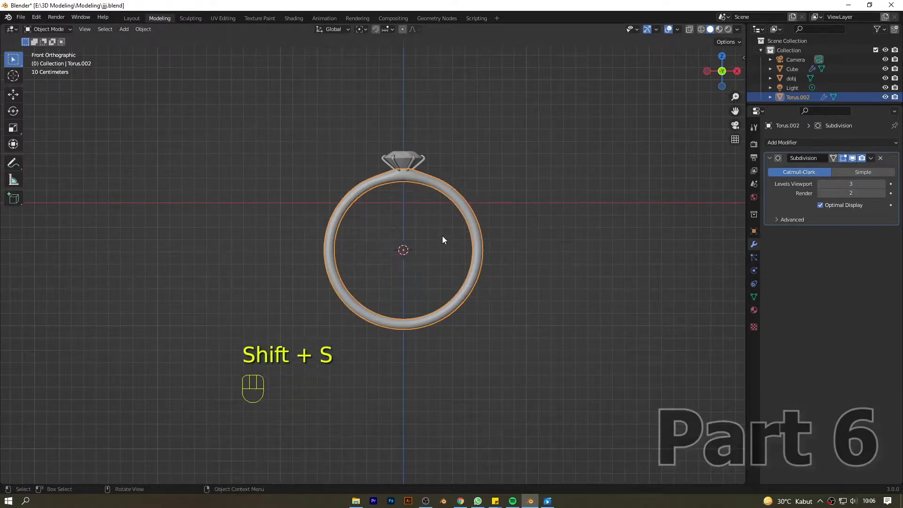
key("shift+a")
mouse_move(442, 236)
left_click(470, 235)
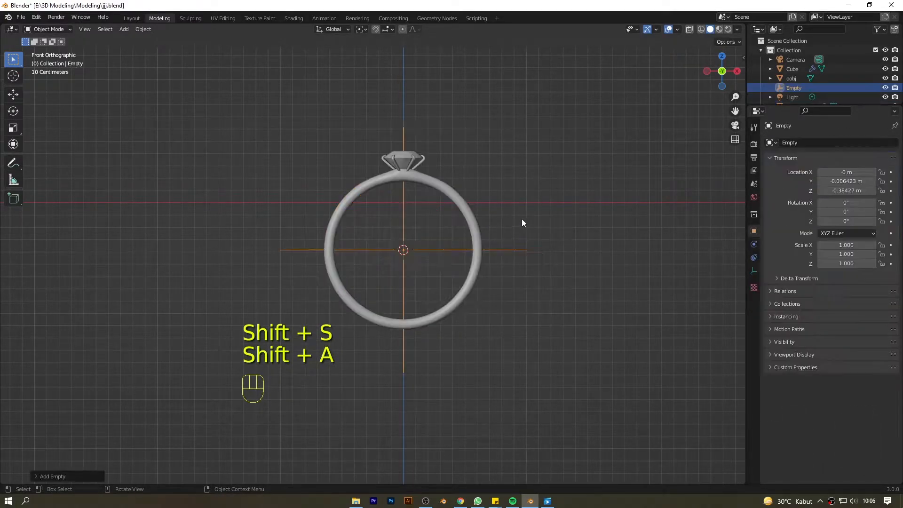
- Parent the diamond, the prong setting and the ring band to the Empty using the Object option
scroll(393, 103, "up", 2)
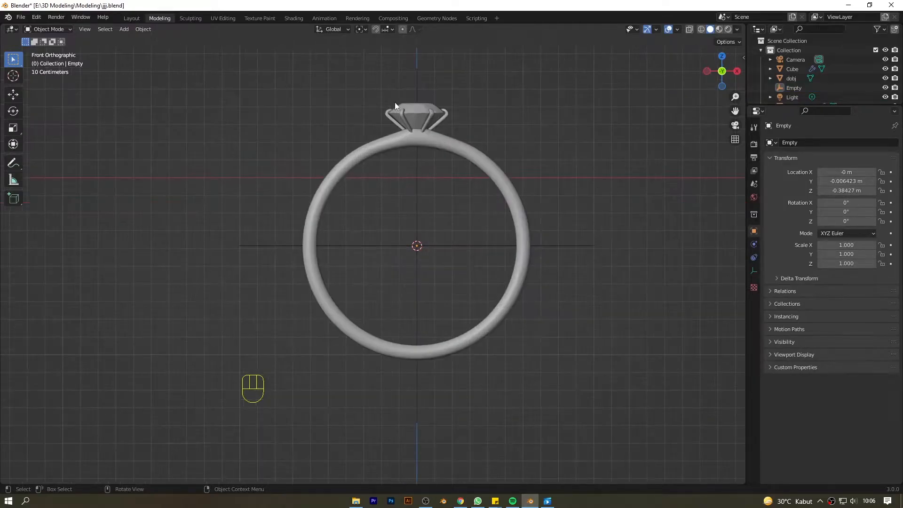
left_click(421, 111)
left_click(444, 138, "shift")
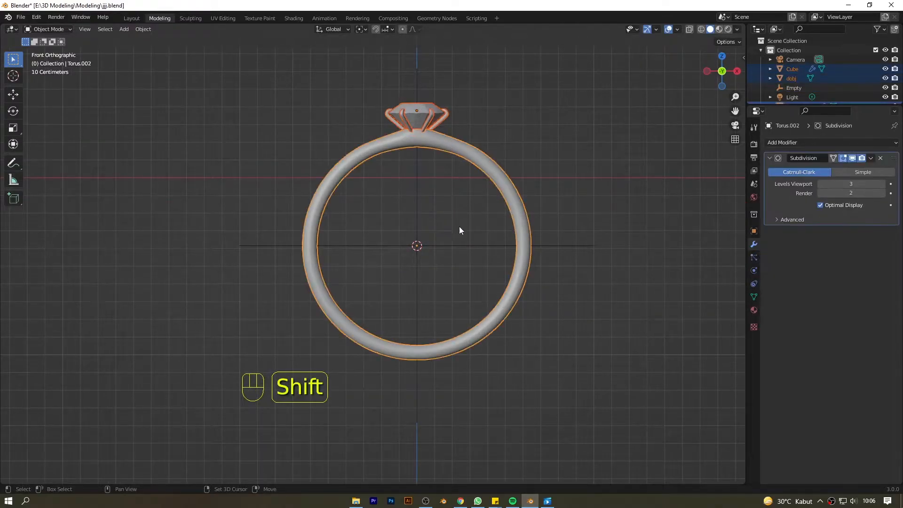
left_click(462, 244, "shift")
key("ctrl+p")
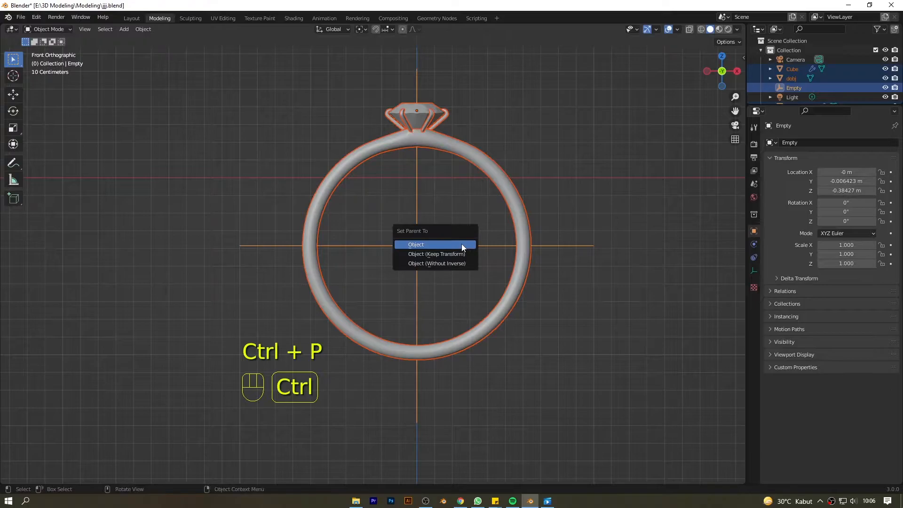
left_click(462, 243)
left_click(475, 243)
- Rotate the Empty with the ring about 88° in the right orthographic view so the band lies flat
scroll(475, 241, "down", 5)
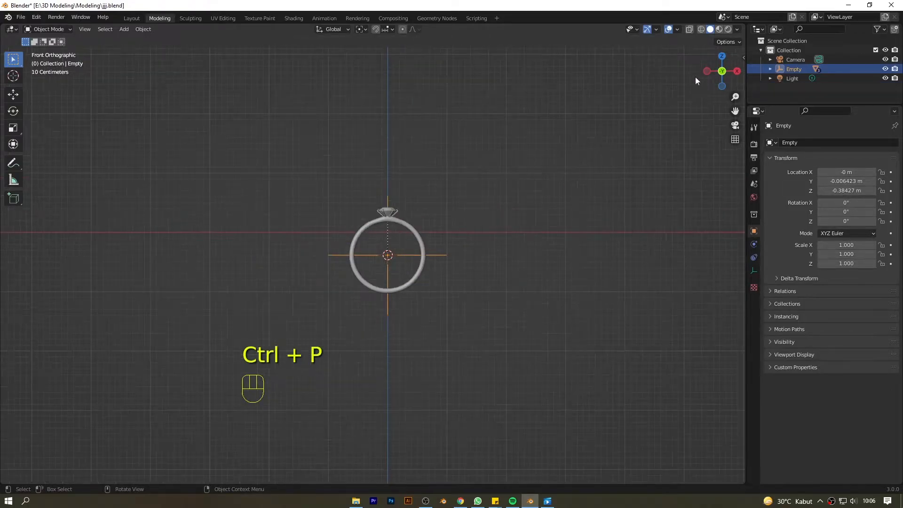
left_click(735, 71)
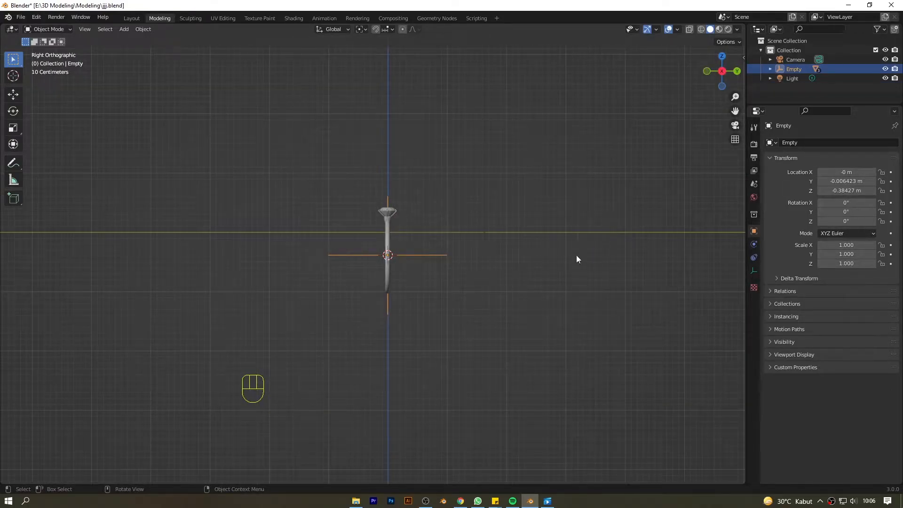
key("r")
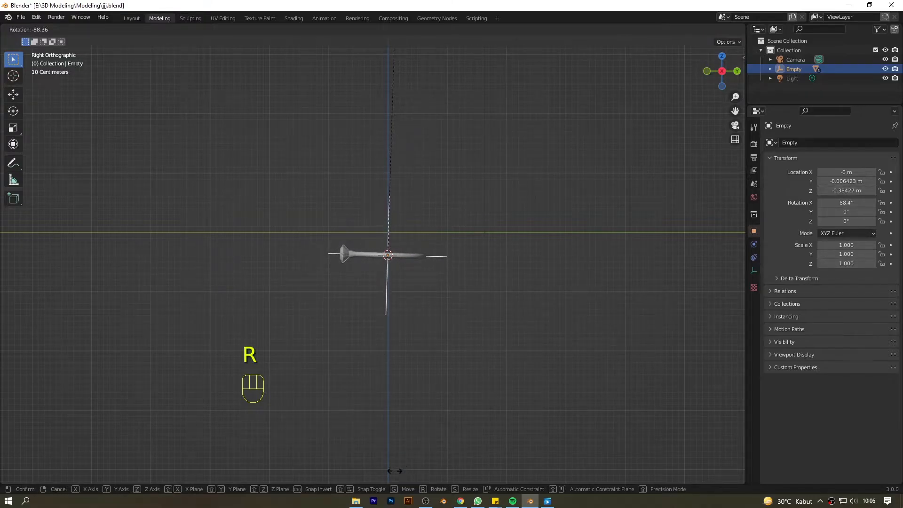
left_click(394, 471)
key("x")
key("x")
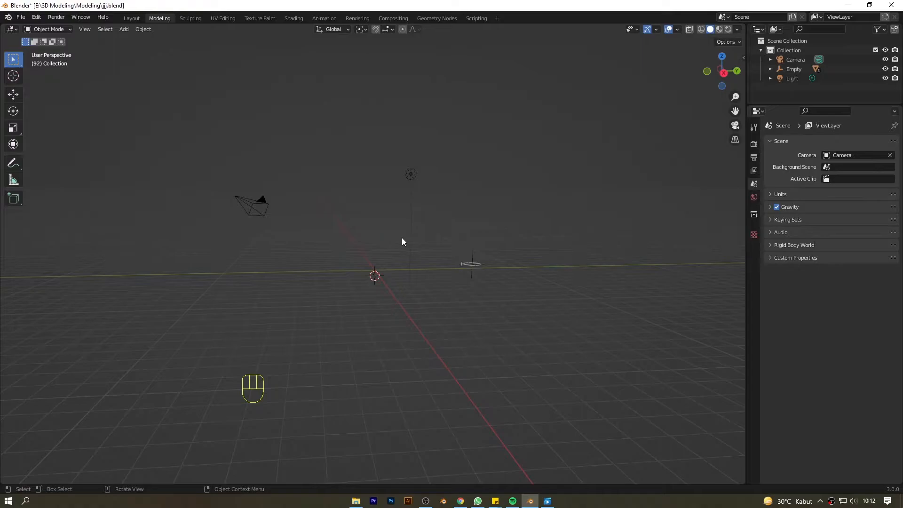
- Add a camera at the world origin and move it about -13.05 m along Y
key("KP_1")
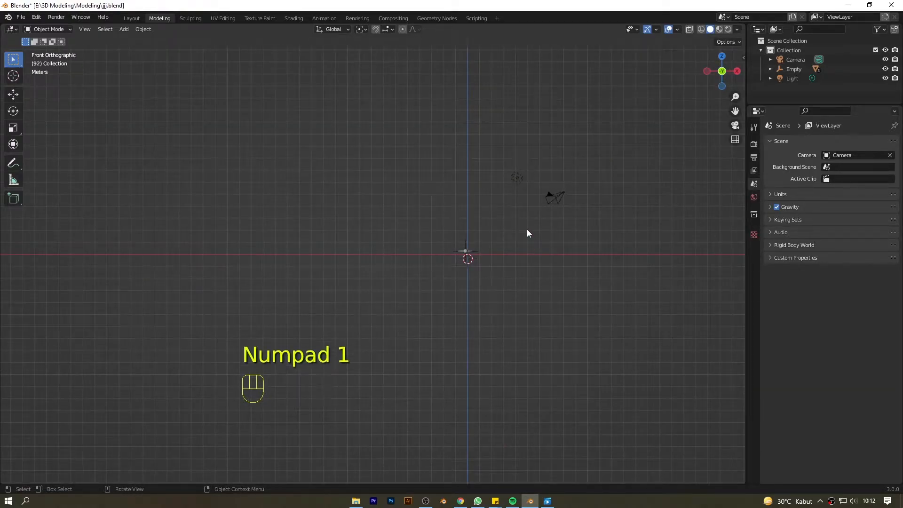
key("shift+s")
key("KP_1")
key("shift+a")
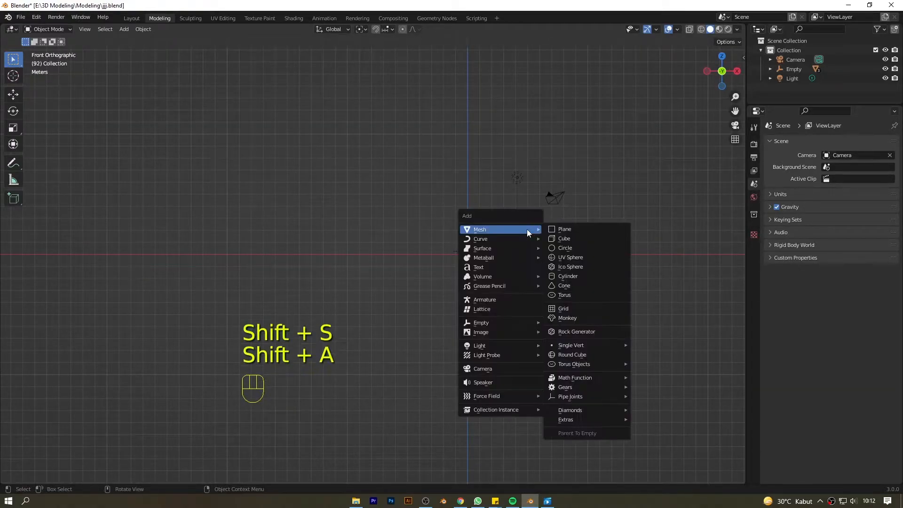
left_click(507, 368)
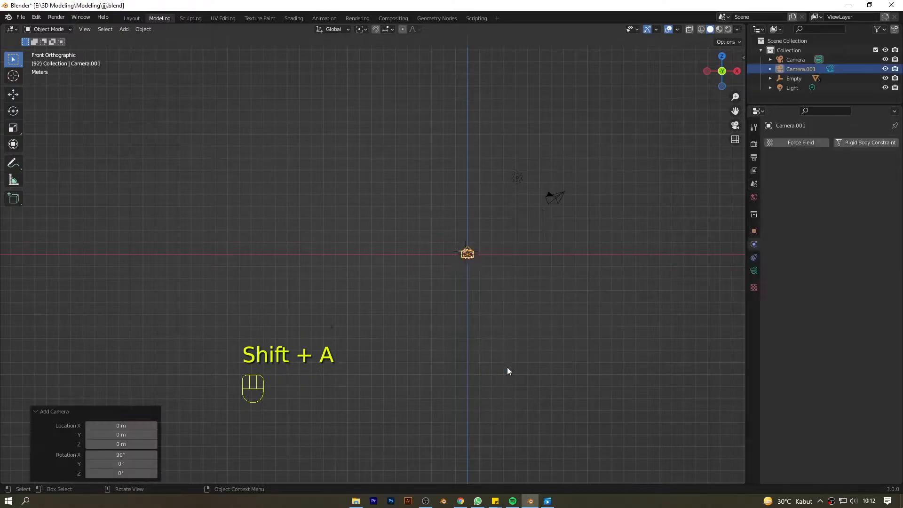
left_click(737, 72)
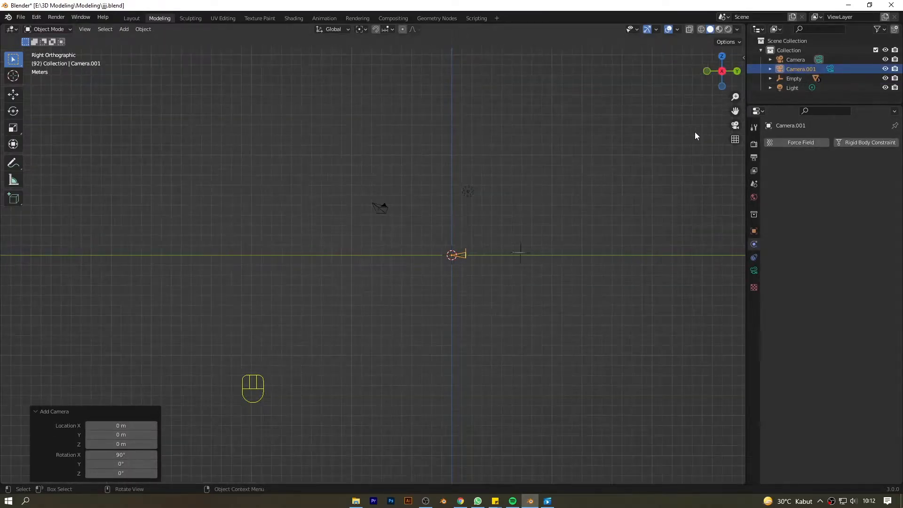
key("g")
left_click(567, 145)
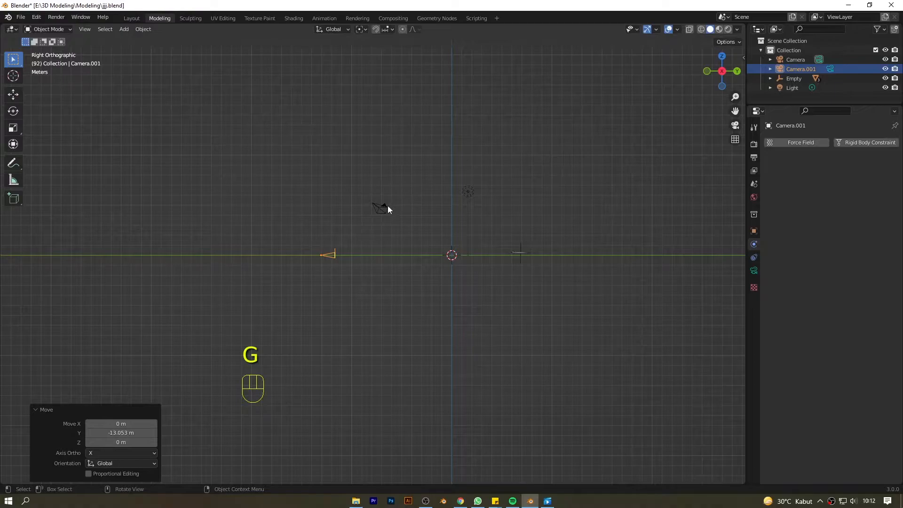
- Delete the original camera and view the scene through the new one
left_click(386, 207)
key("x")
left_click(388, 208)
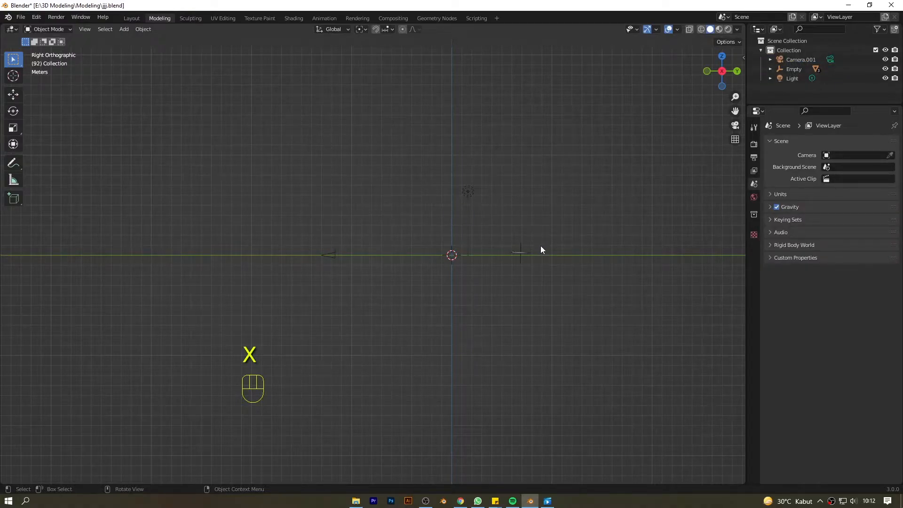
key("KP_0")
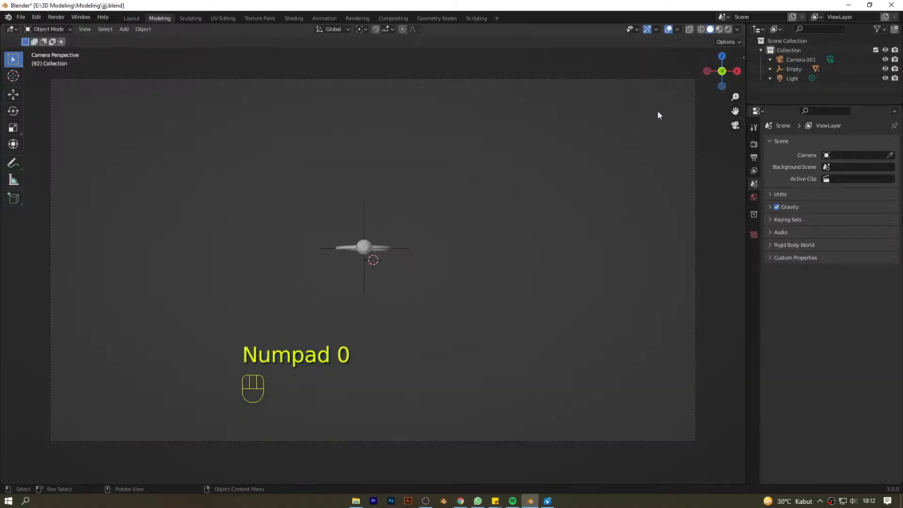
- Move the ring's Empty about -6.92 m along Y towards the world origin
left_click_drag(721, 70, 550, 199)
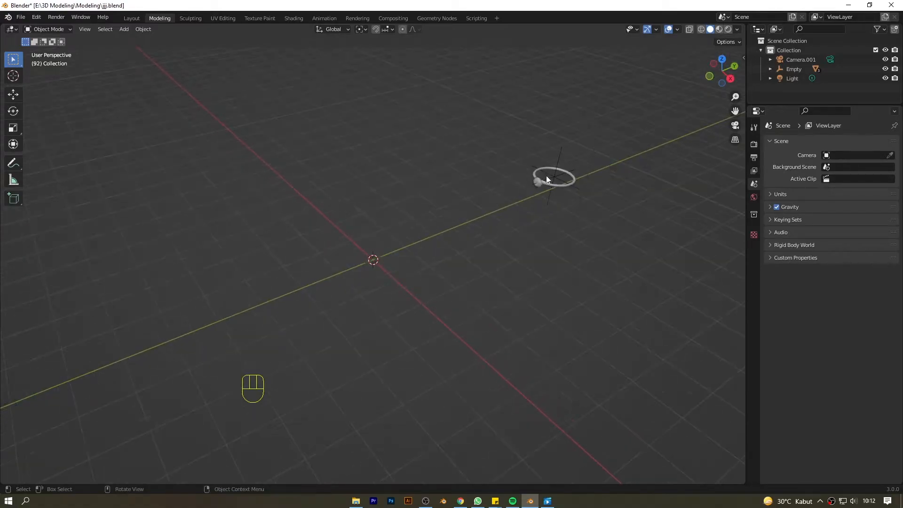
left_click(560, 158)
key("g")
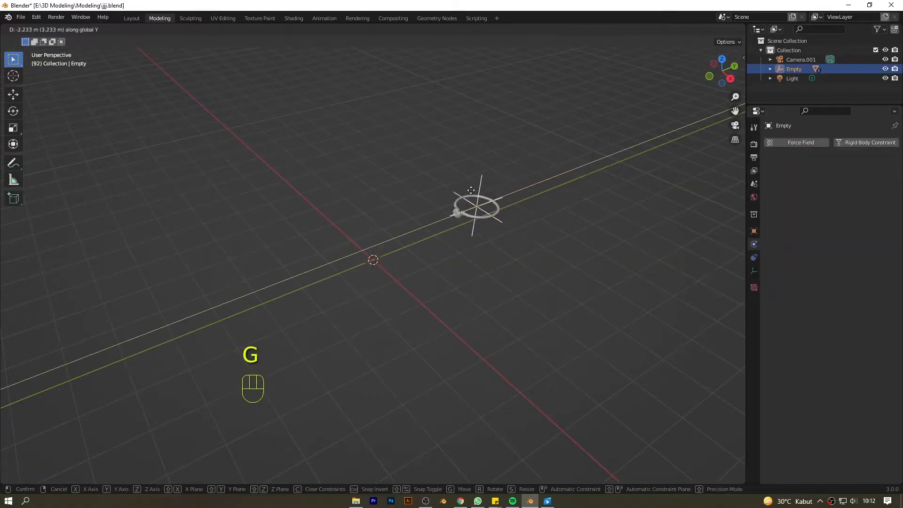
left_click(372, 233)
key("KP_1")
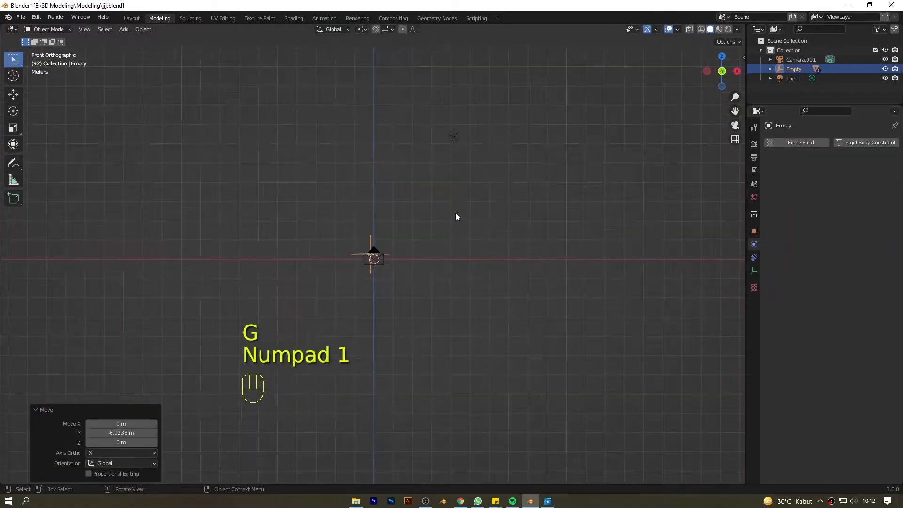
- In the camera view, lower the ring's Empty about 0.15 m along Z and snap it to the 3D cursor
key("KP_0")
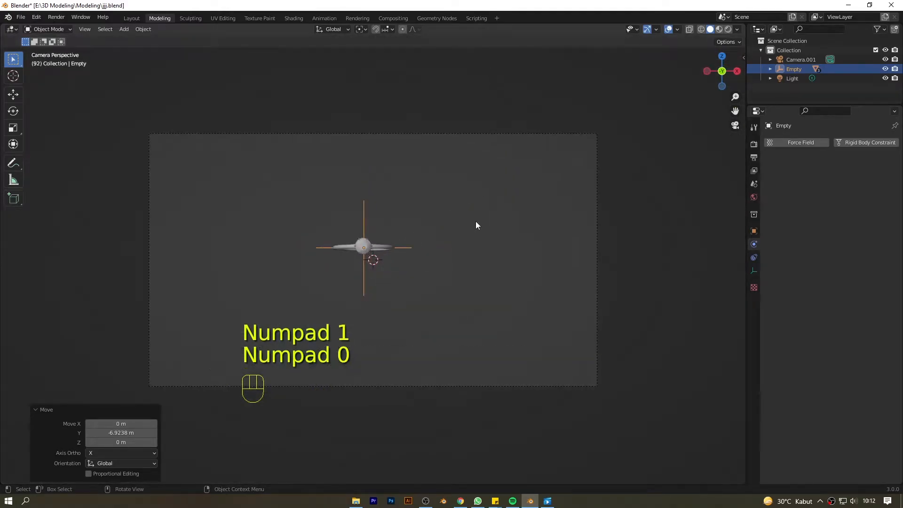
key("g")
key("z")
left_click(476, 228)
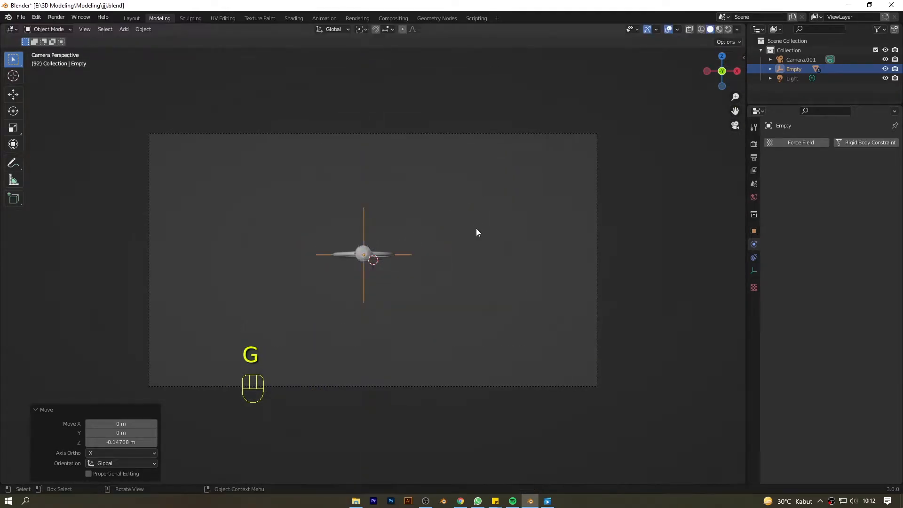
key("shift+s")
key("8")
- Add a 2 m cube at the world origin and scale its mesh along X until it is wider than the camera frame
key("shift+a")
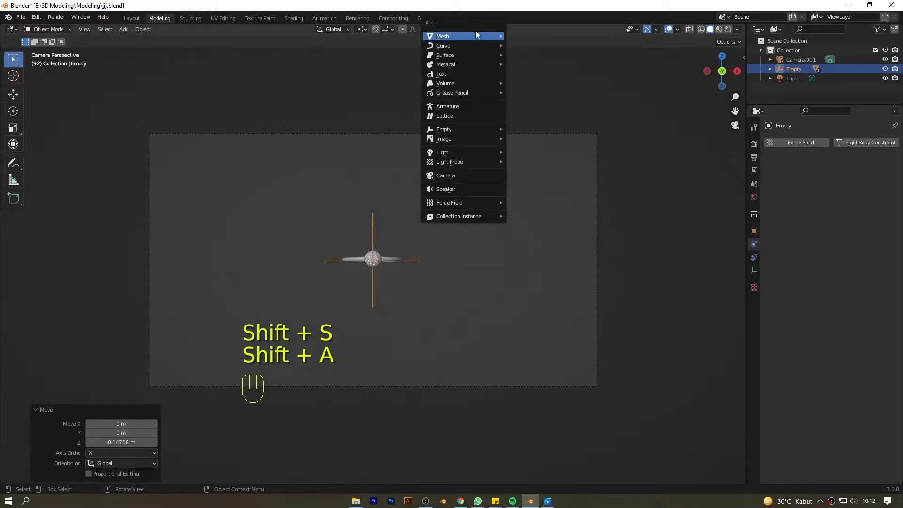
mouse_move(499, 37)
left_click(526, 45)
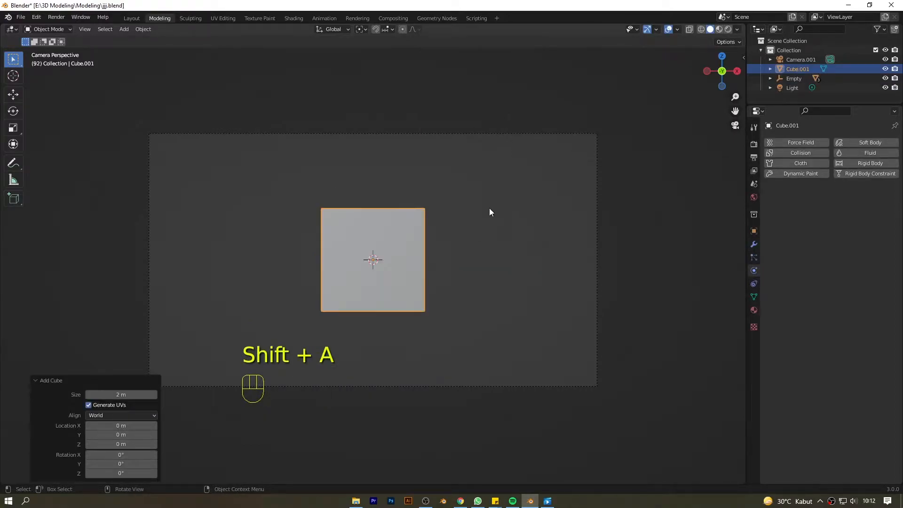
scroll(490, 212, "down", 3)
key("Tab")
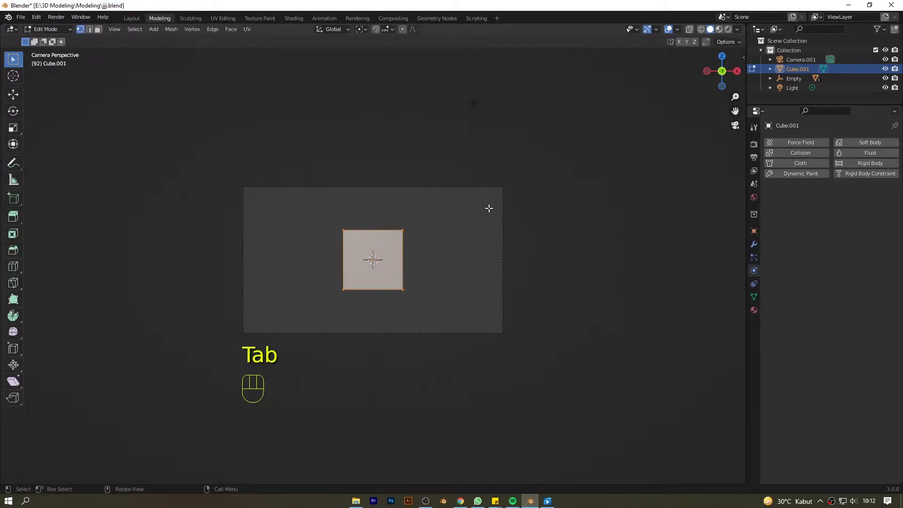
key("alt+z")
key("s")
key("x")
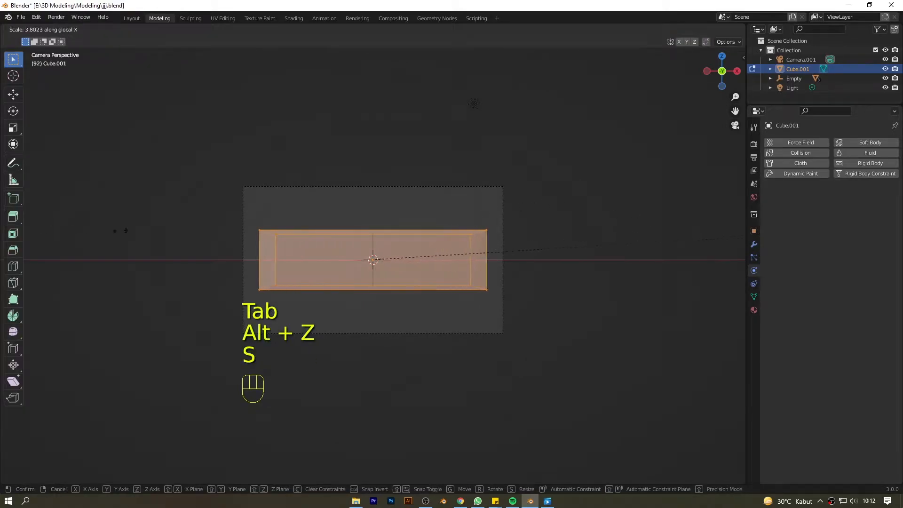
left_click(234, 211)
- Raise the cube's top vertices about 4.68 m along Z
left_click_drag(185, 160, 679, 241)
key("g")
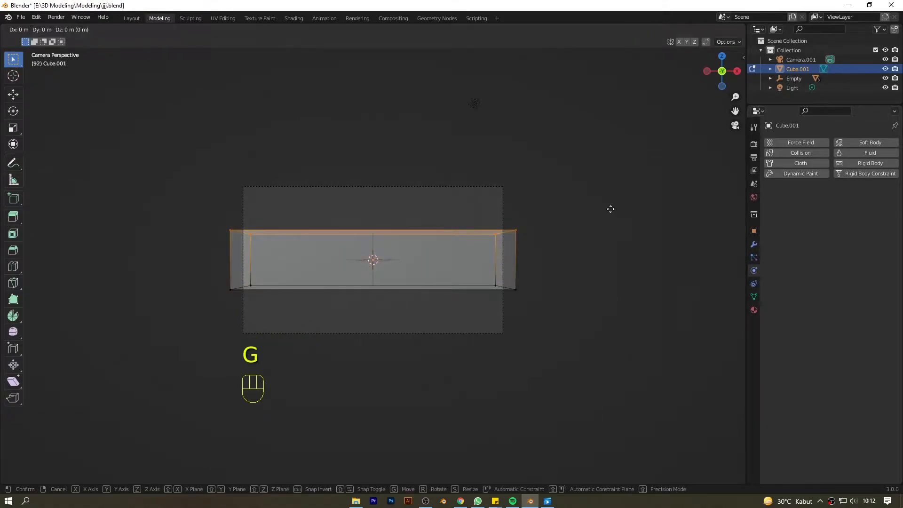
key("z")
left_click(645, 84)
scroll(647, 85, "down", 4)
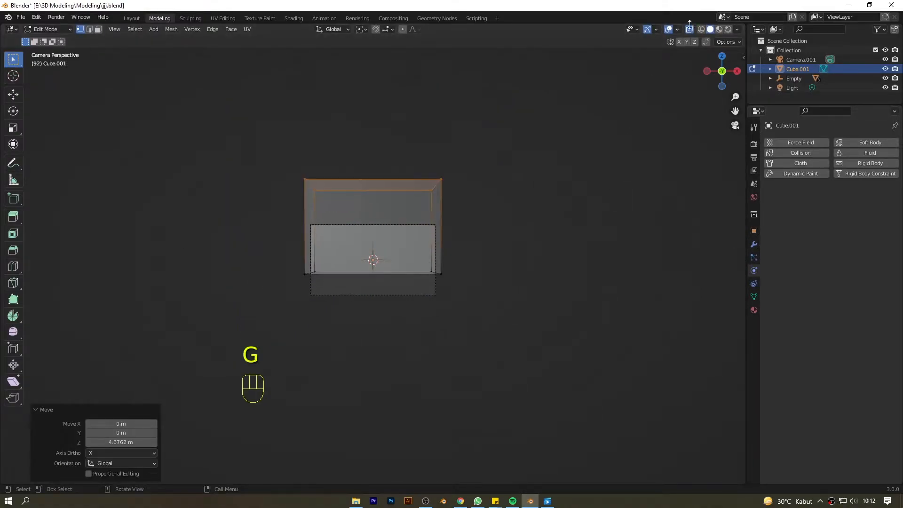
- Extend the box towards the camera by moving its front vertices about -6.77 m along Y
left_click_drag(724, 71, 675, 103)
scroll(669, 110, "down", 1)
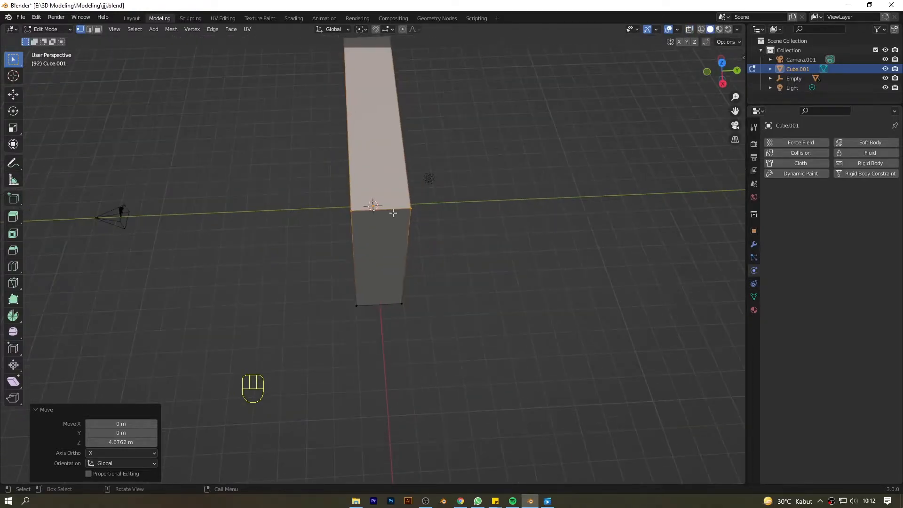
key("alt+z")
scroll(400, 180, "down", 3)
left_click_drag(293, 95, 370, 325)
key("alt+z")
key("g")
key("y")
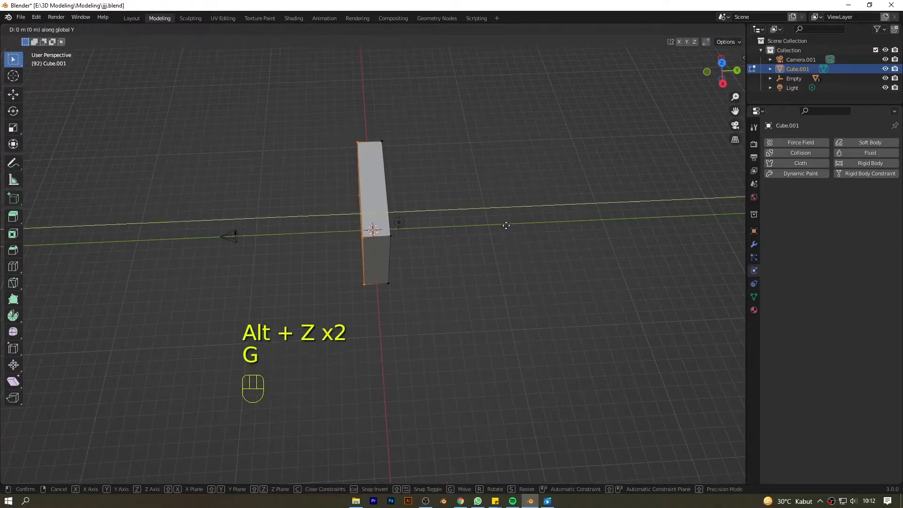
left_click(424, 229)
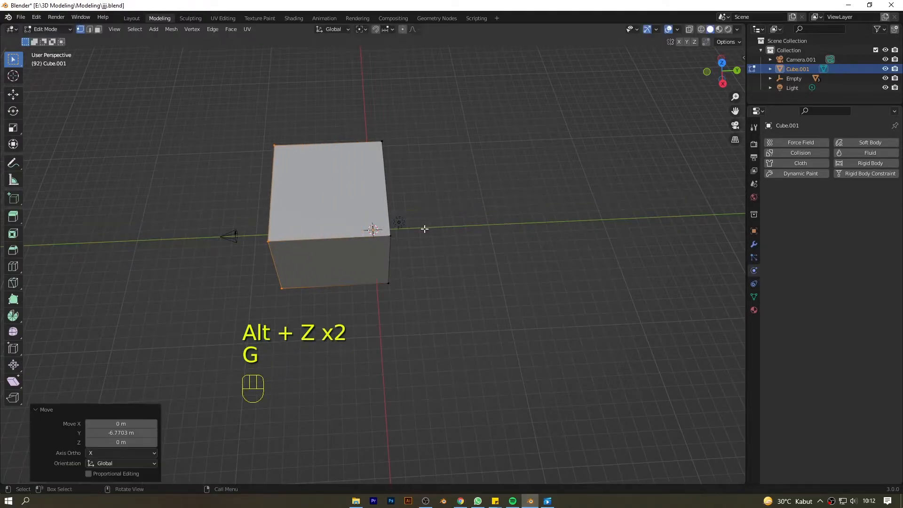
- Delete the box's top, front and two side faces, keeping only the floor and the back wall
left_click(98, 29)
key("alt+z")
left_click(354, 177)
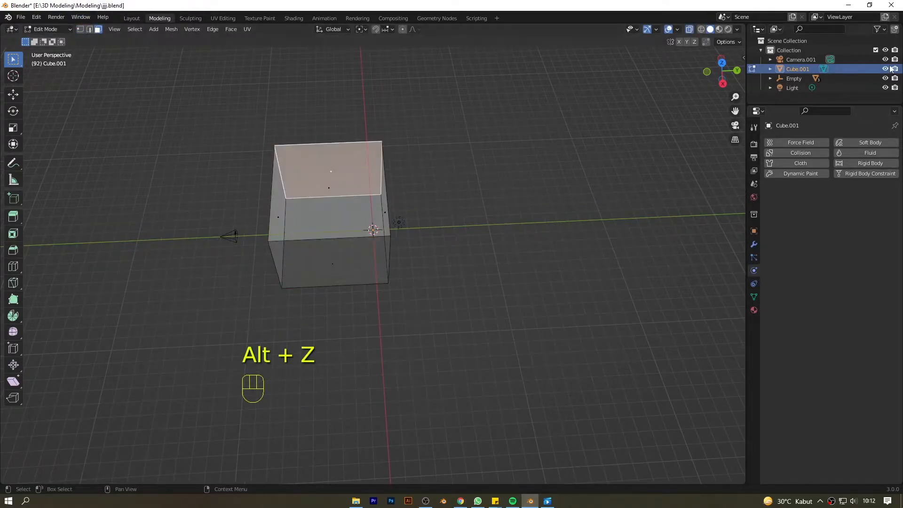
mouse_move(722, 70)
left_mouse_down()
mouse_move(690, 71)
mouse_move(764, 60)
mouse_move(728, 71)
mouse_move(736, 71)
left_mouse_up()
left_click(343, 172, "shift")
left_click(279, 167, "shift")
left_click(341, 136, "shift")
key("alt+z")
key("x")
left_click(617, 123)
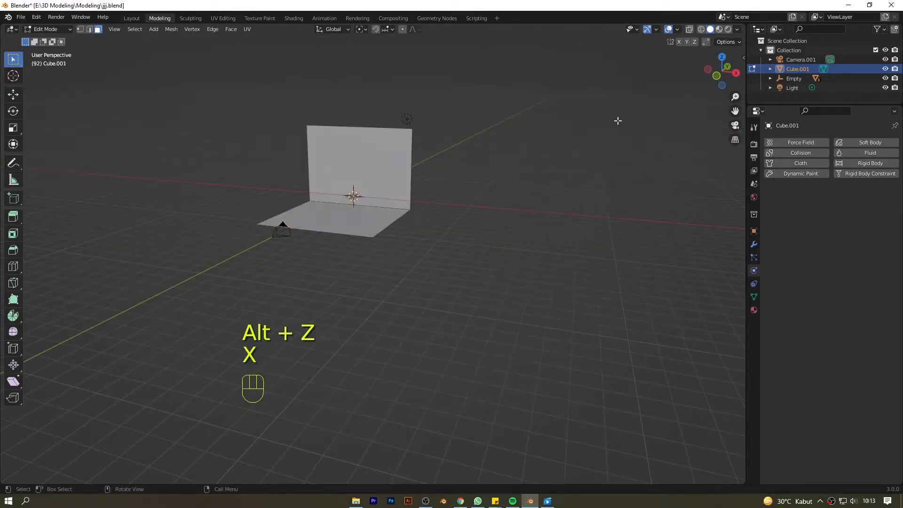
- Leave mesh editing and move the camera about 3.6 m along Y towards the ring
key("Tab")
key("KP_1")
scroll(470, 187, "up", 5)
left_click_drag(721, 71, 431, 155)
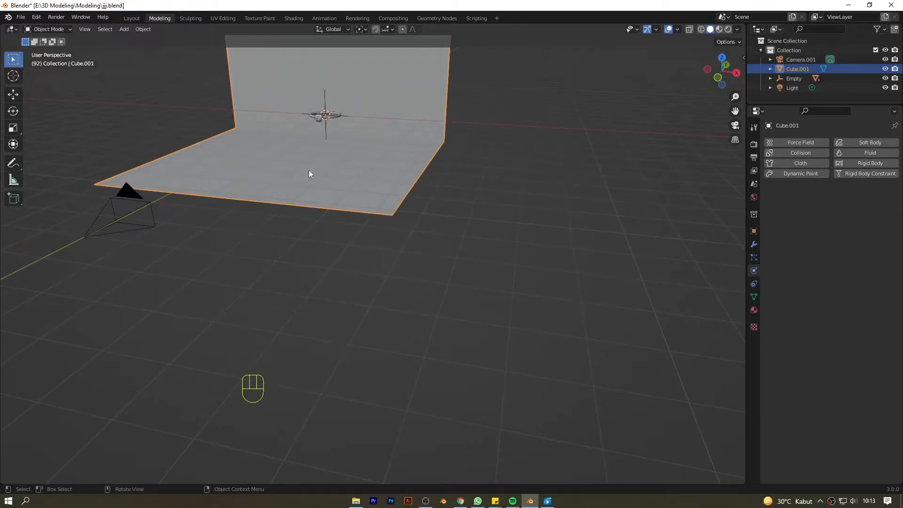
left_click(116, 216)
key("g")
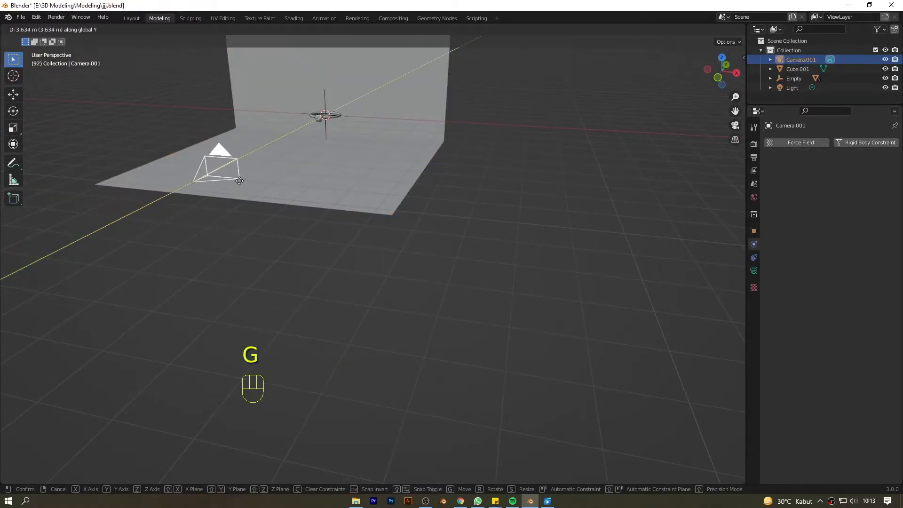
left_click(356, 136)
- Raise the floor-and-wall backdrop about 0.94 m along Z and fine-tune its height under the ring
left_click(368, 159)
key("g")
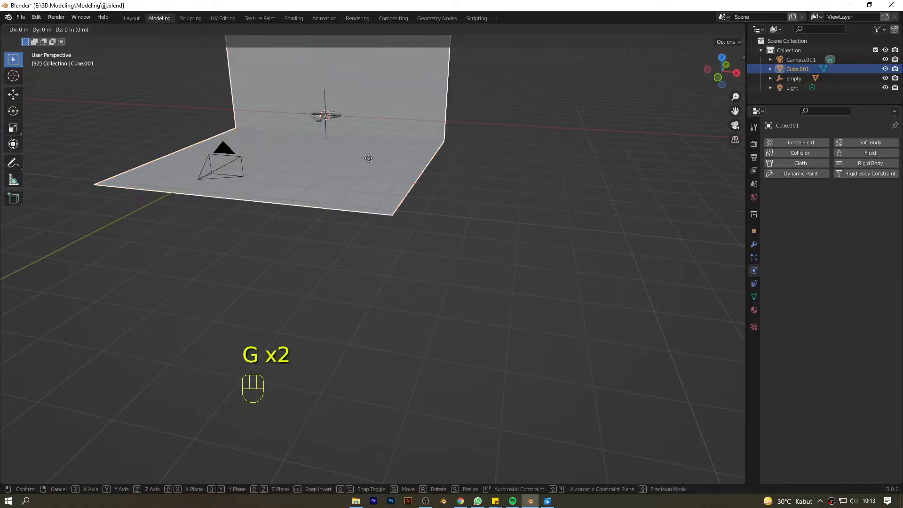
key("z")
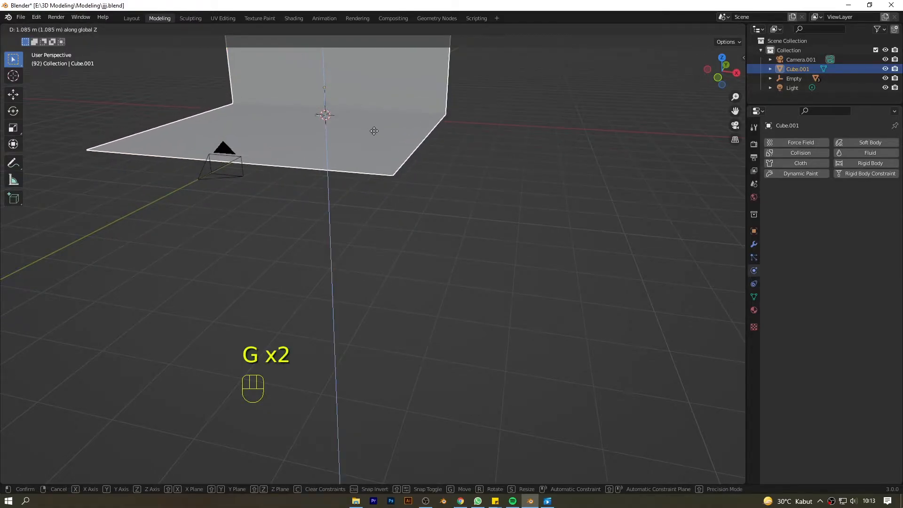
left_click(376, 135)
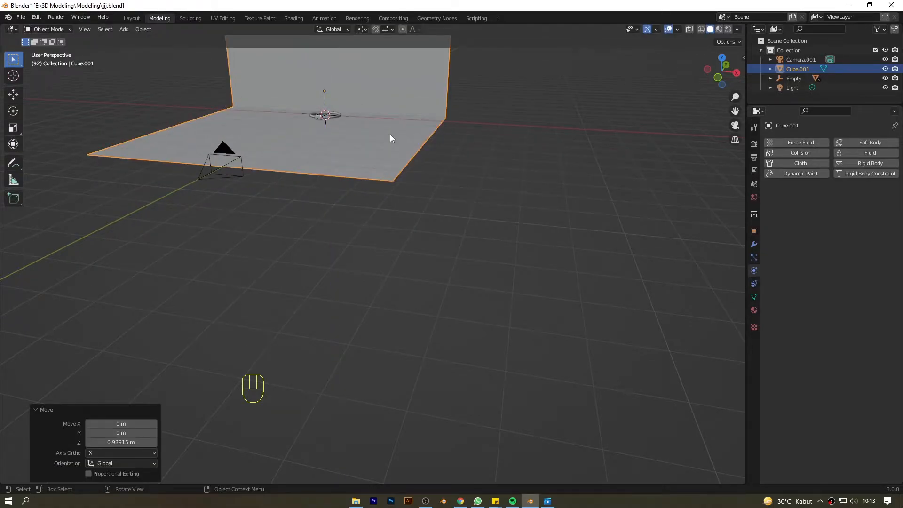
key("g")
key("z")
left_click(396, 132)
- Bevel the edge where the backdrop's floor meets the wall about 1.18 m wide, using multiple segments for a rounded curve
key("Tab")
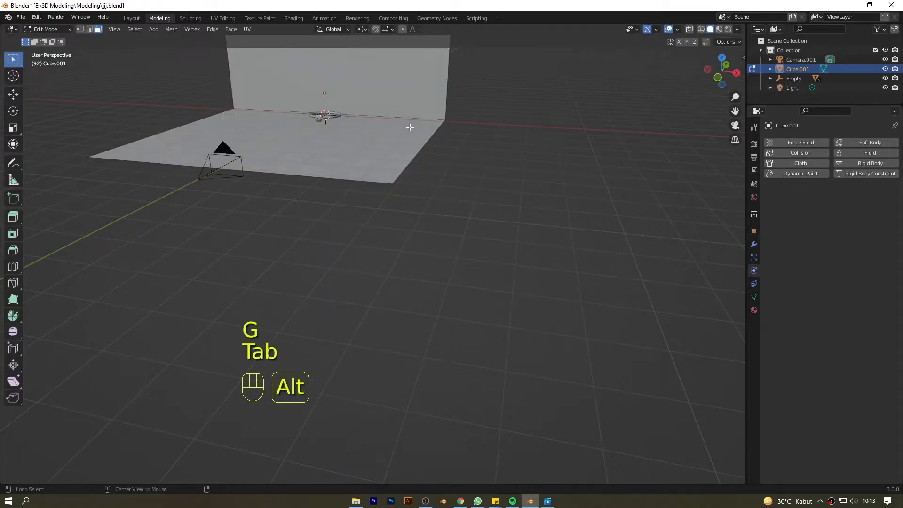
key("alt+z")
left_click_drag(193, 87, 516, 141)
left_click(91, 29)
left_click(373, 117)
key("alt+z")
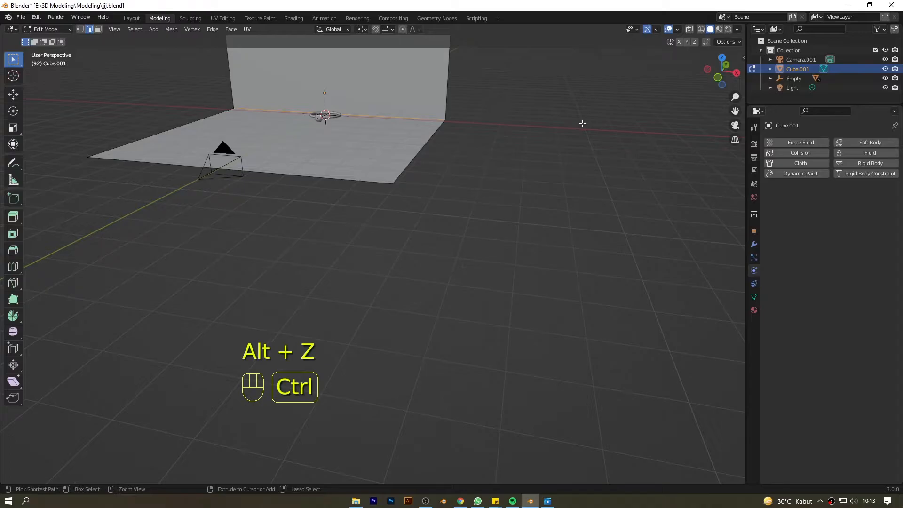
key("ctrl+b")
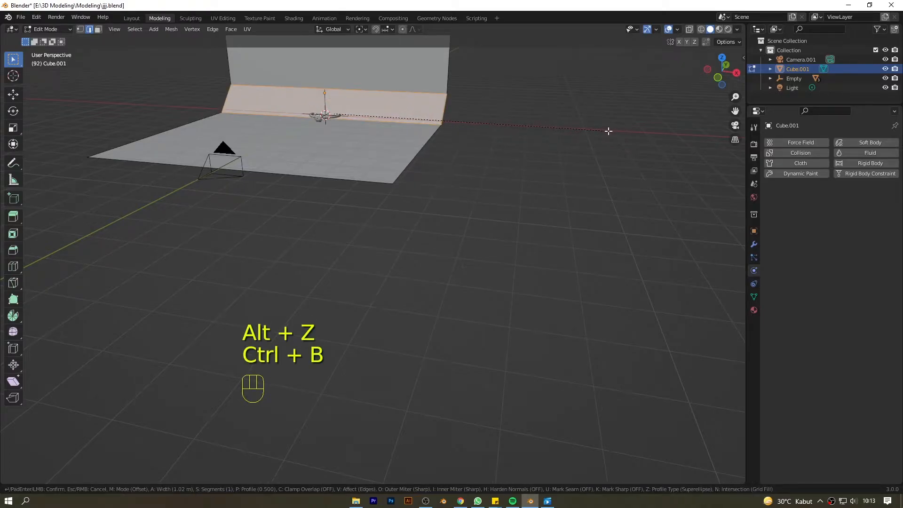
left_click(611, 131)
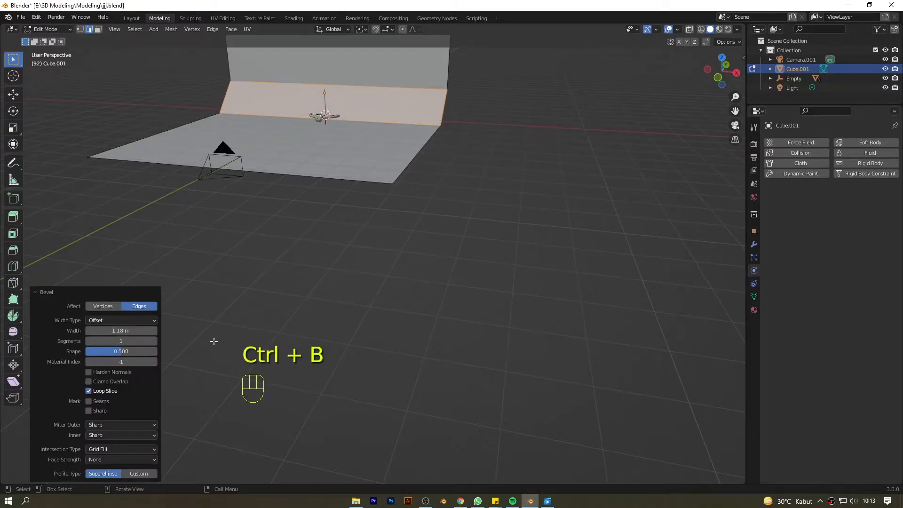
left_click(155, 340)
left_click(155, 340)
left_click(156, 340)
- Leave mesh editing and shade the backdrop smooth
key("Tab")
right_click(376, 115)
left_click(377, 119)
- Move the ring's Empty about -2.8 m along Y towards the camera and check the framing in the camera view
left_click_drag(715, 71, 492, 121)
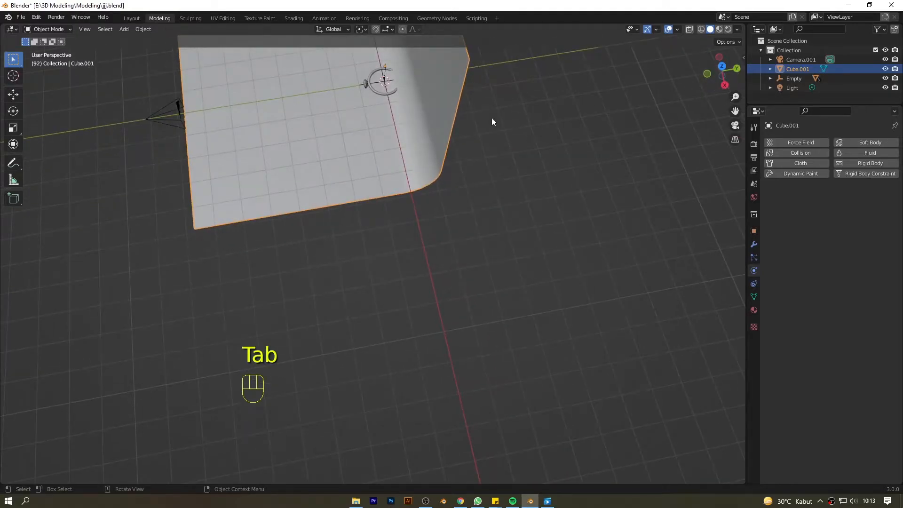
left_click(385, 77)
key("g")
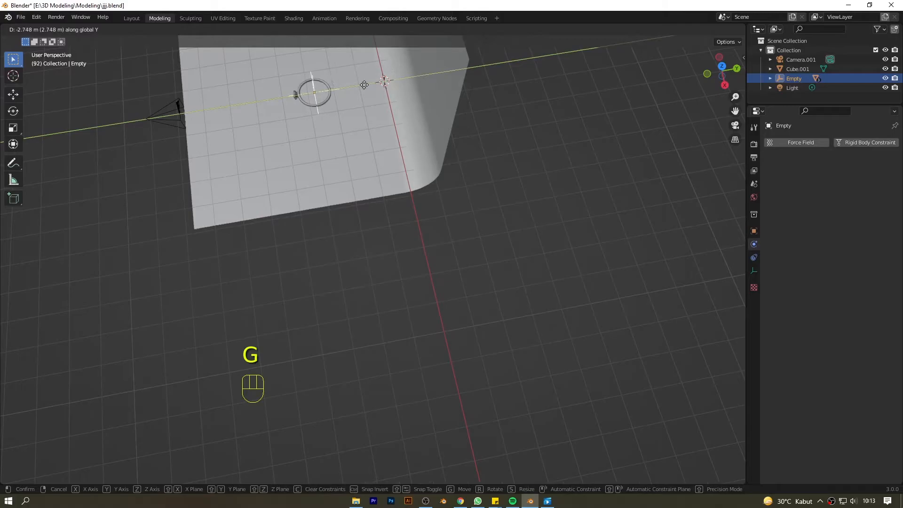
left_click(365, 85)
key("KP_1")
key("KP_0")
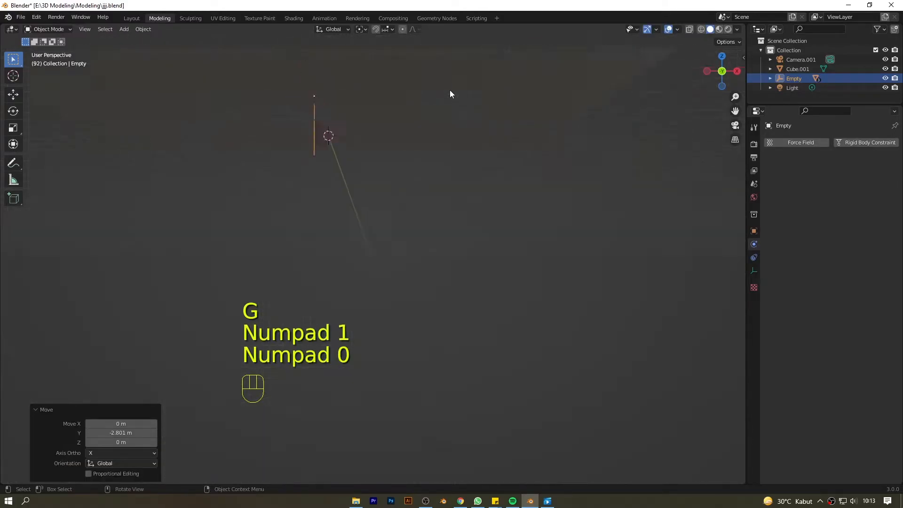
scroll(475, 141, "up", 2)
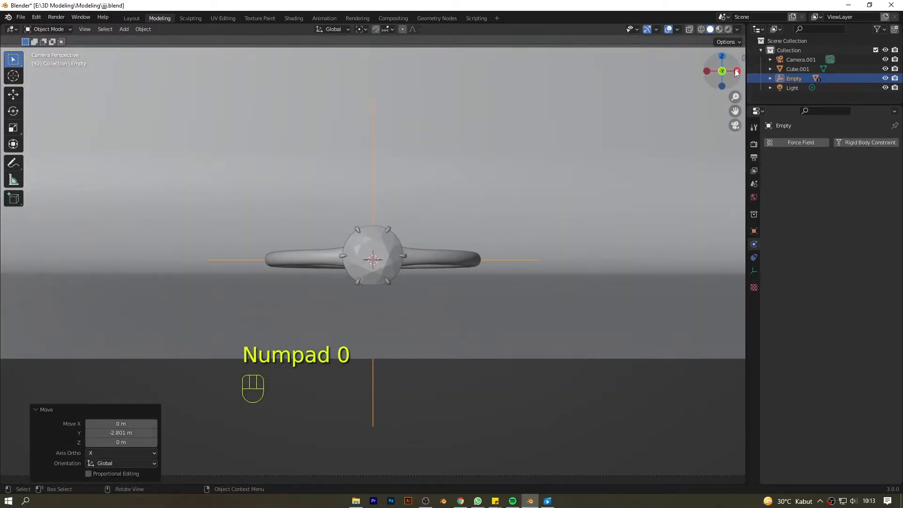
- Add a Solidify modifier to the backdrop
left_click(737, 71)
left_click_drag(735, 111, 902, 310)
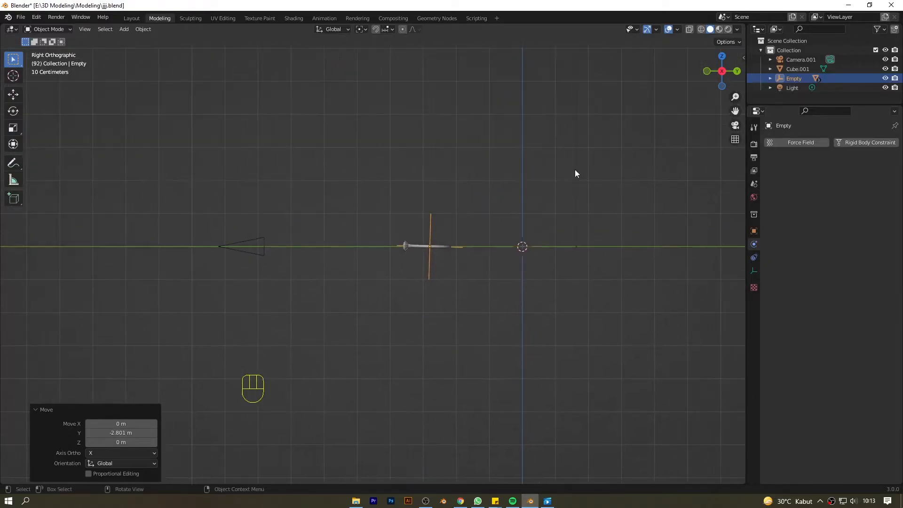
scroll(565, 183, "up", 6)
left_click(602, 131)
middle_click_drag(603, 130, 354, 371)
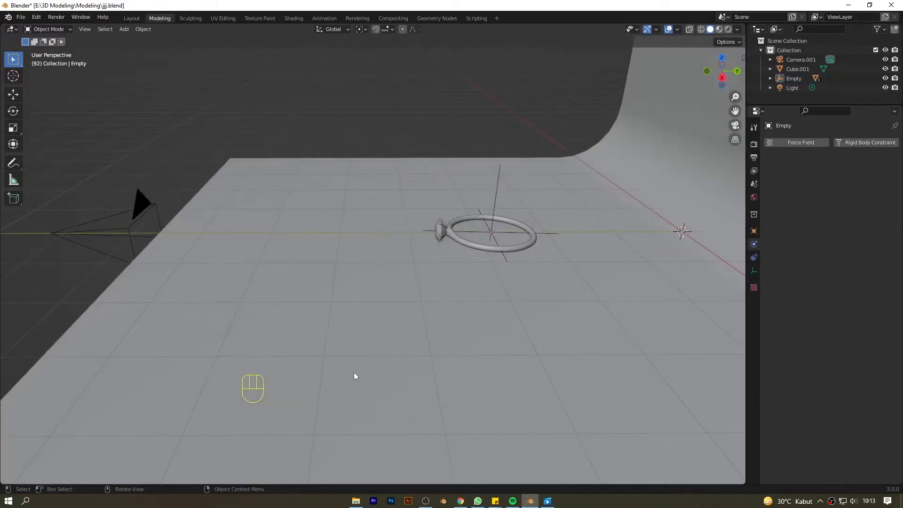
left_click(354, 372)
left_click(754, 145)
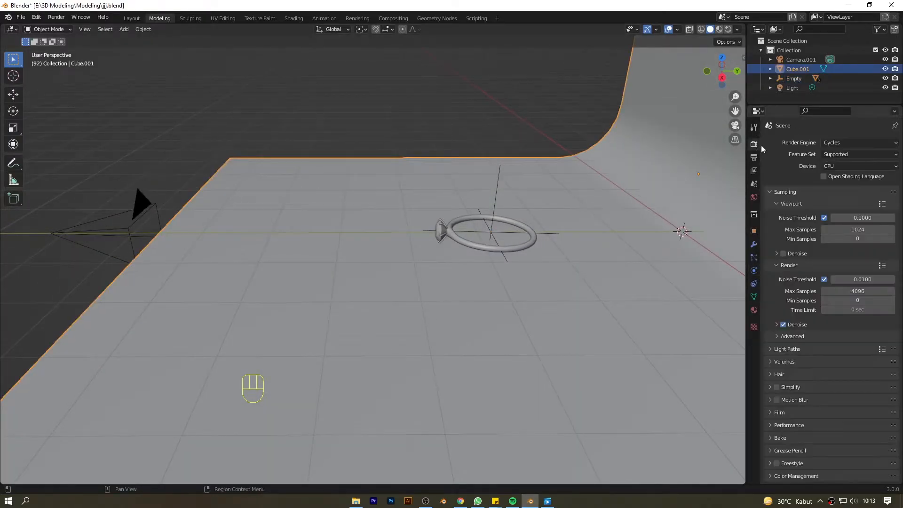
left_click(754, 244)
left_click(796, 142)
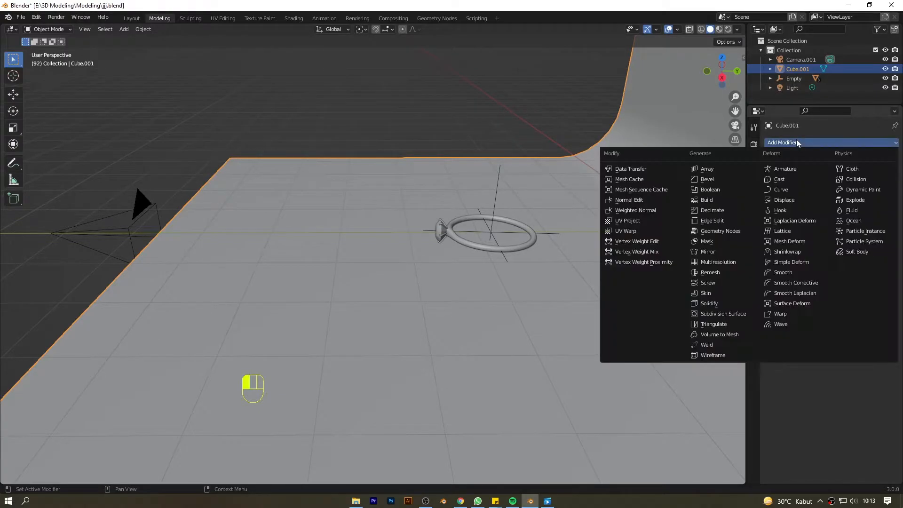
left_click(714, 304)
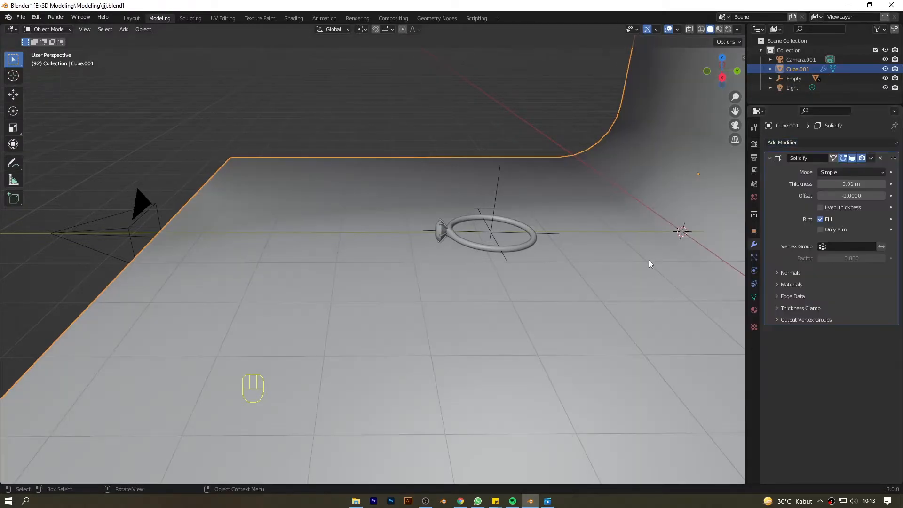
- Add a Bevel modifier to the backdrop and set its segments to 3
scroll(613, 227, "down", 5)
key("KP_1")
left_click(737, 71)
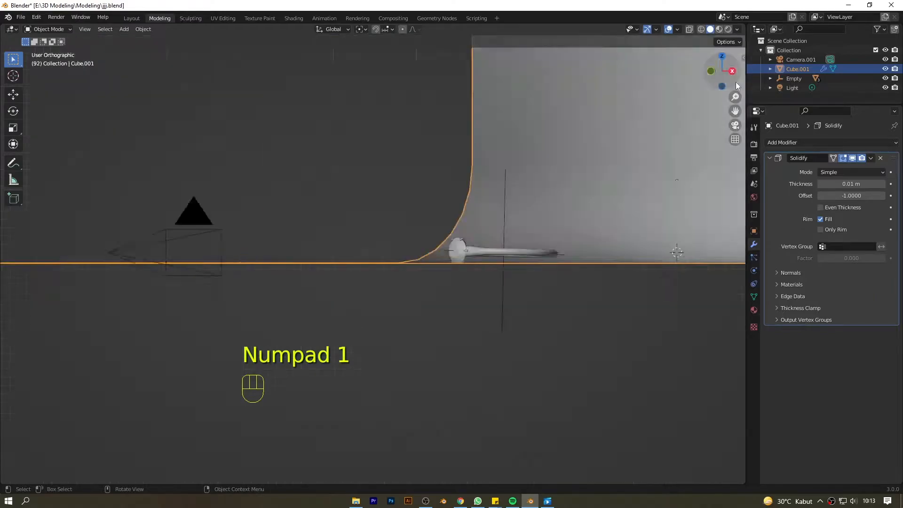
left_click(803, 142)
left_click(729, 184)
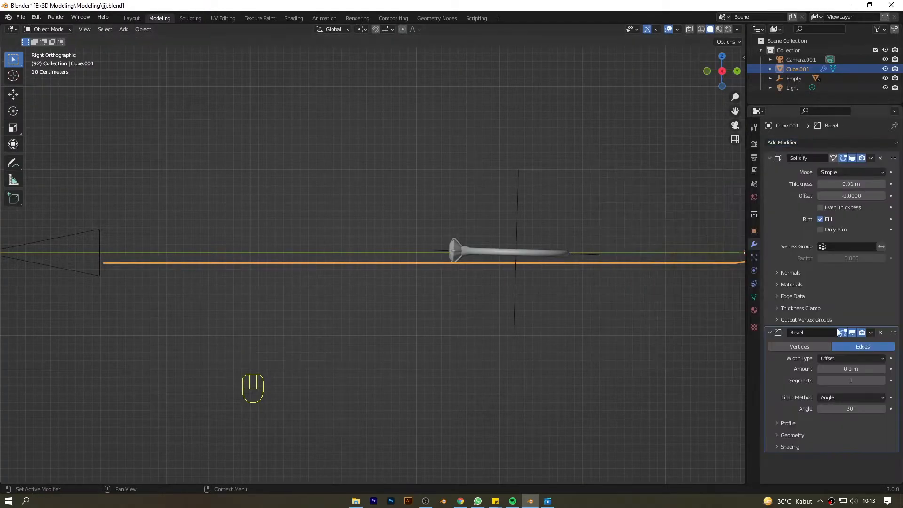
left_click(882, 379)
left_click(882, 380)
- Set the backdrop's Solidify thickness to -0.05 m
left_click(882, 185)
left_click(882, 184)
left_click(883, 185)
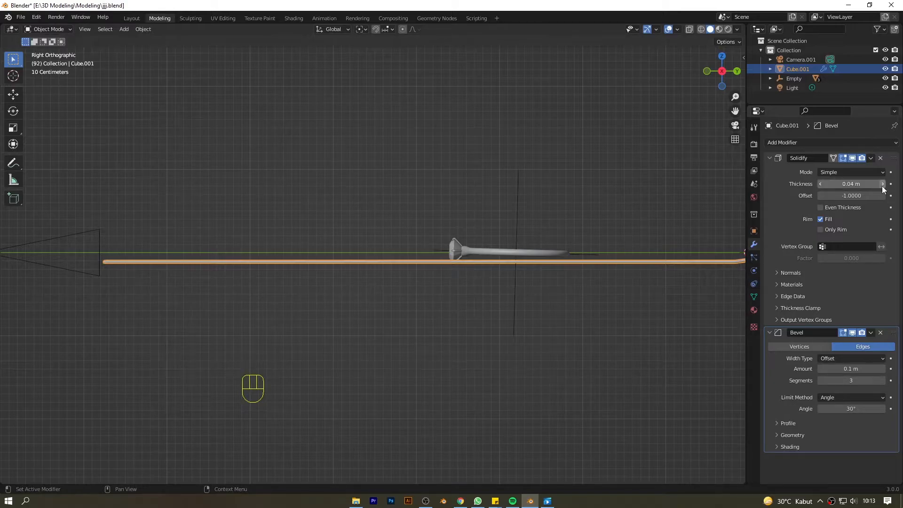
left_click_drag(832, 184, 809, 184)
- Rotate the ring's Empty about 3.17° in the right side view and lower it about 0.045 m along Z onto the floor
scroll(620, 181, "up", 6)
left_click_drag(734, 112, 451, 66)
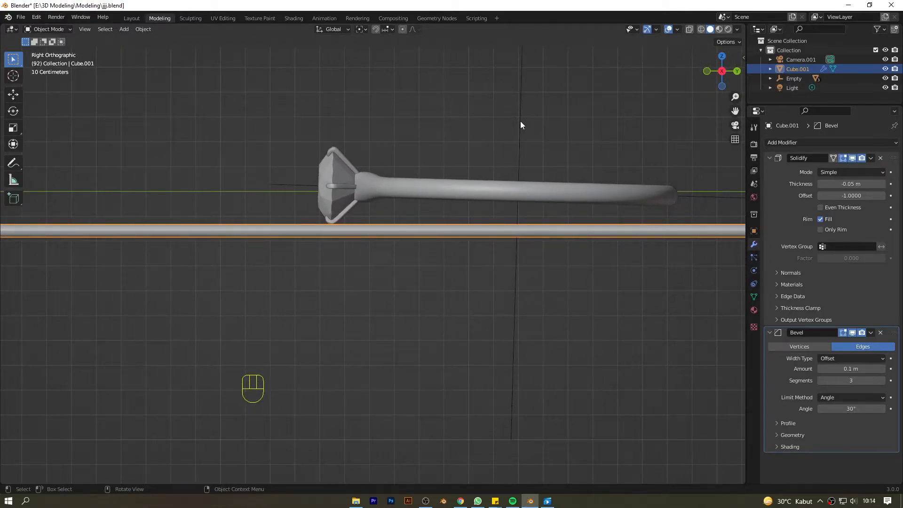
left_click(519, 124)
scroll(561, 158, "down", 1)
key("r")
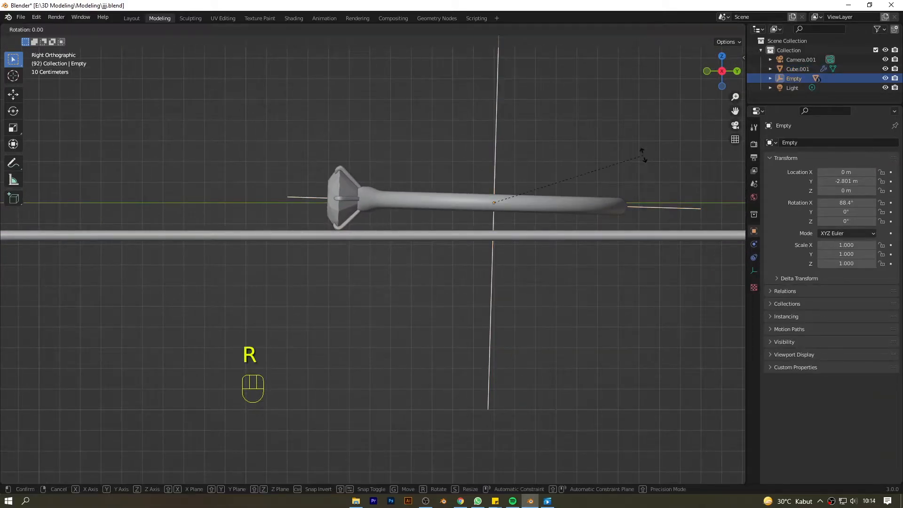
left_click(639, 164)
key("g")
key("z")
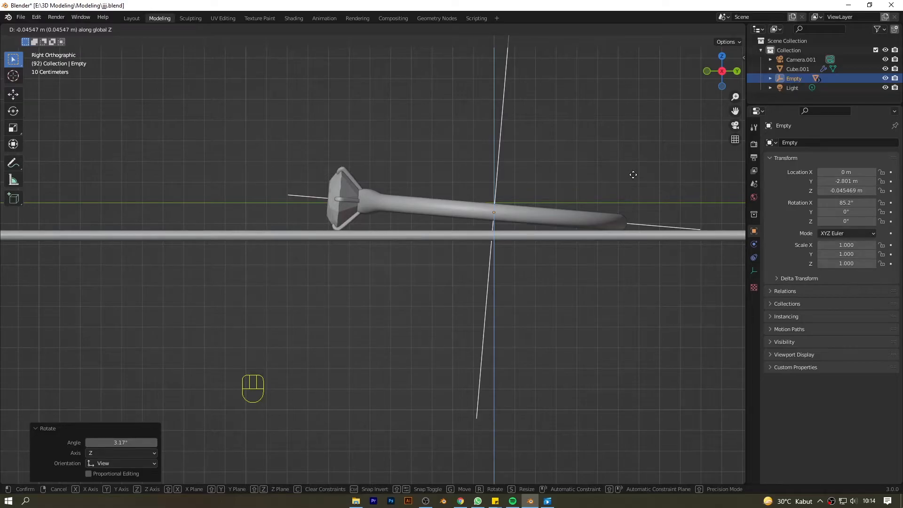
left_click(633, 174)
- Raise the camera about 0.24 m along Z while looking through it, so the floor fills the bottom of the frame
key("KP_0")
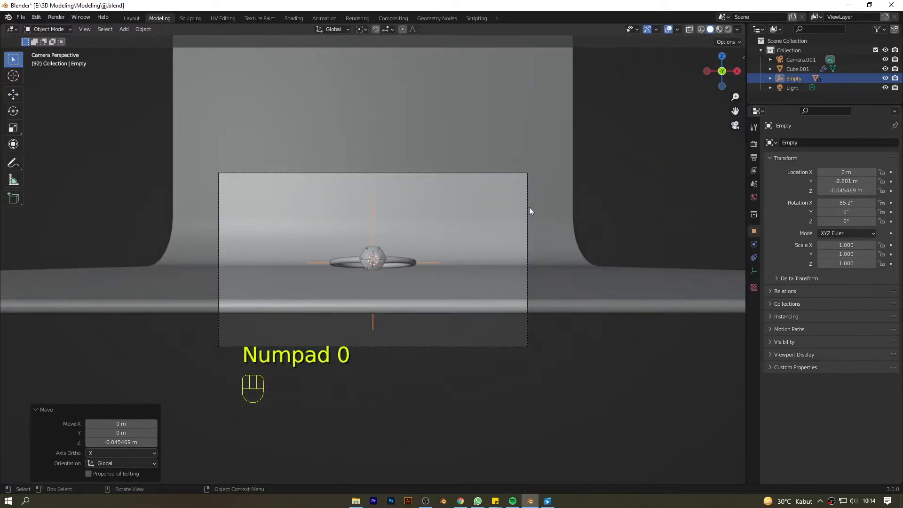
left_click(521, 215)
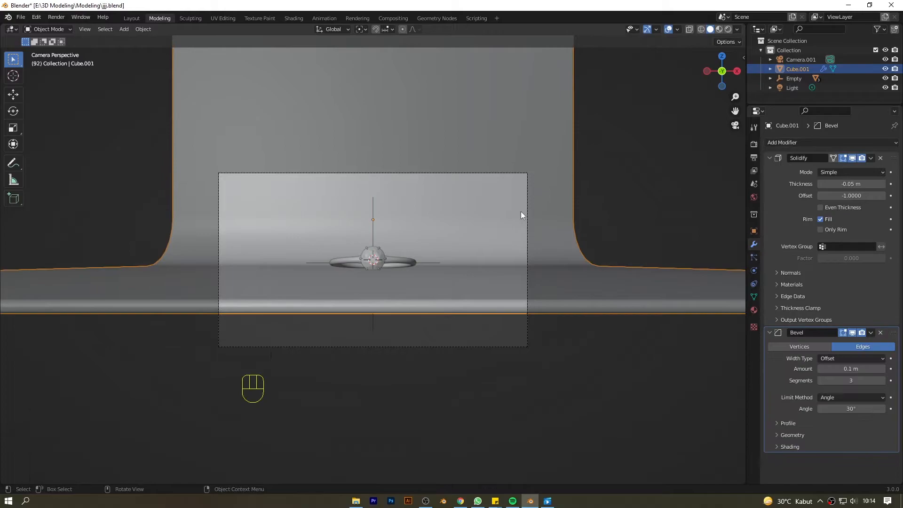
left_click(637, 182)
left_click(438, 174)
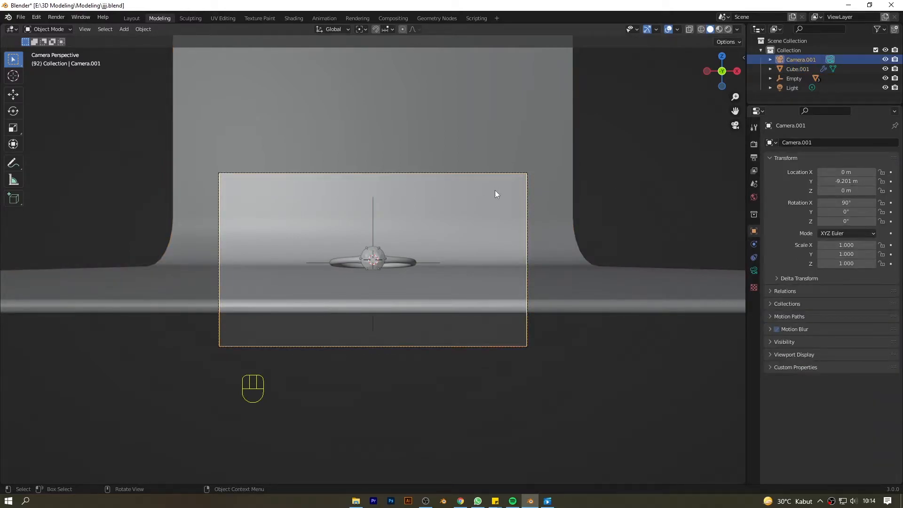
key("g")
key("z")
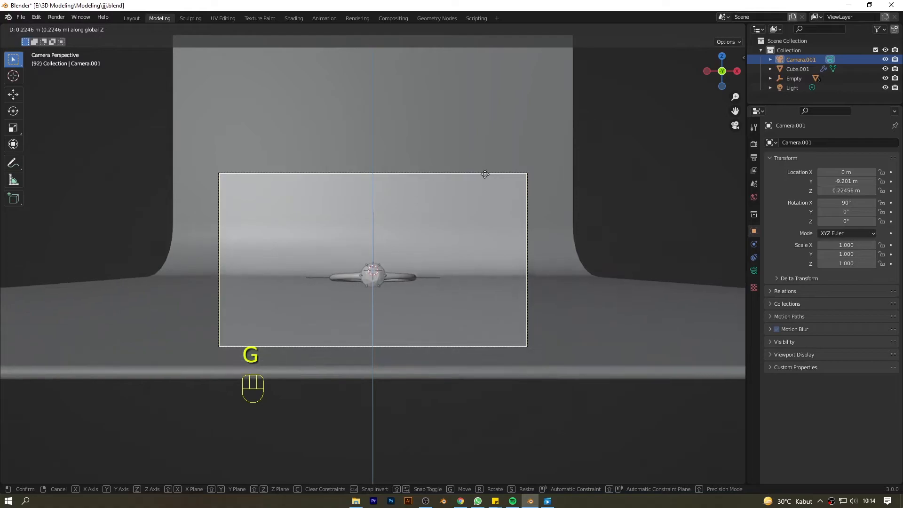
left_click(490, 190)
- Raise the ring's Empty about 0.007 m along Z so the lower prongs and diamond clear the floor
scroll(545, 168, "up", 3)
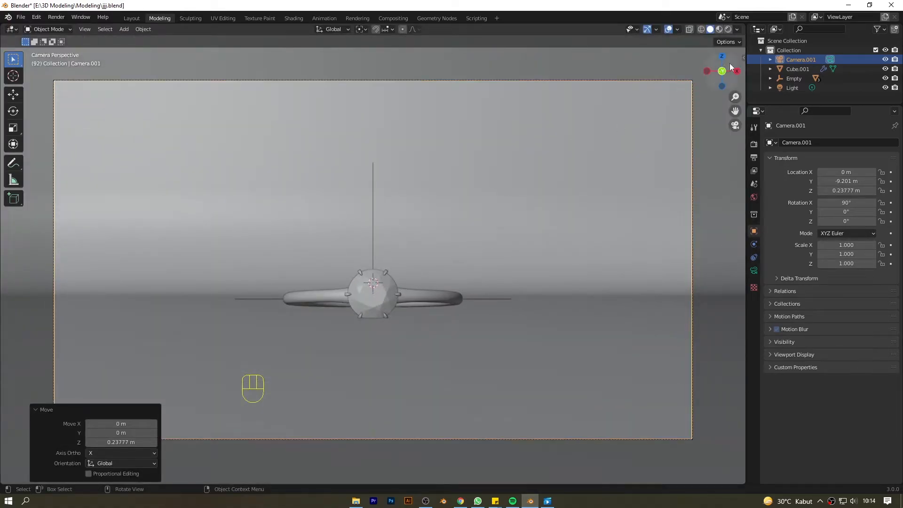
scroll(485, 202, "up", 8)
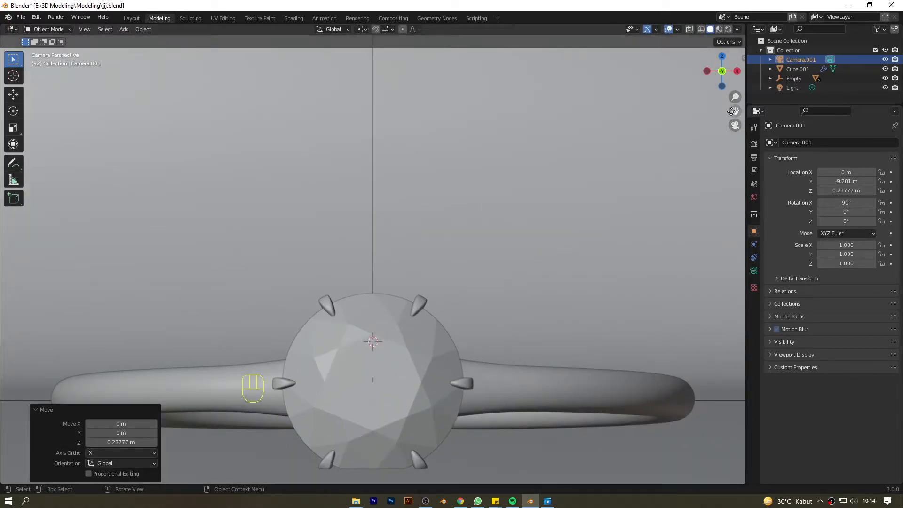
left_click_drag(734, 112, 654, 168)
left_click(396, 129)
scroll(396, 129, "up", 5)
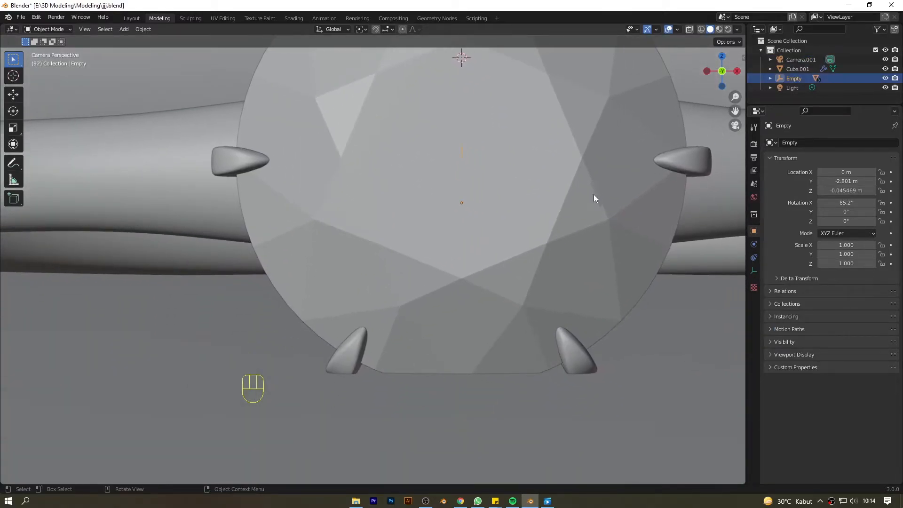
key("g")
key("z")
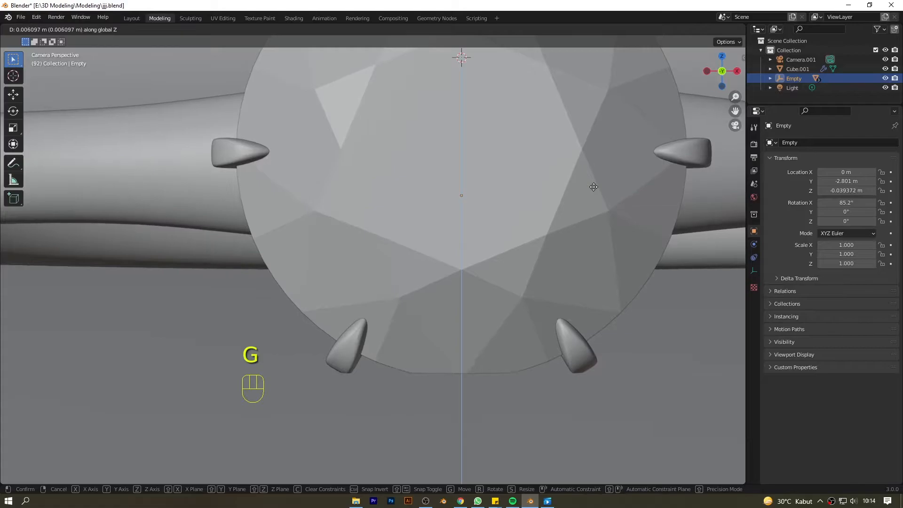
left_click(593, 186)
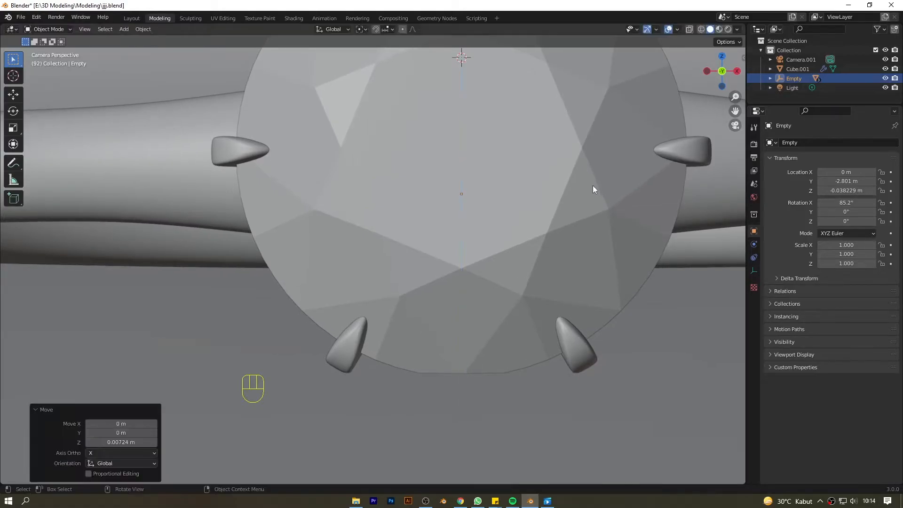
scroll(575, 287, "down", 20)
scroll(577, 292, "up", 7)
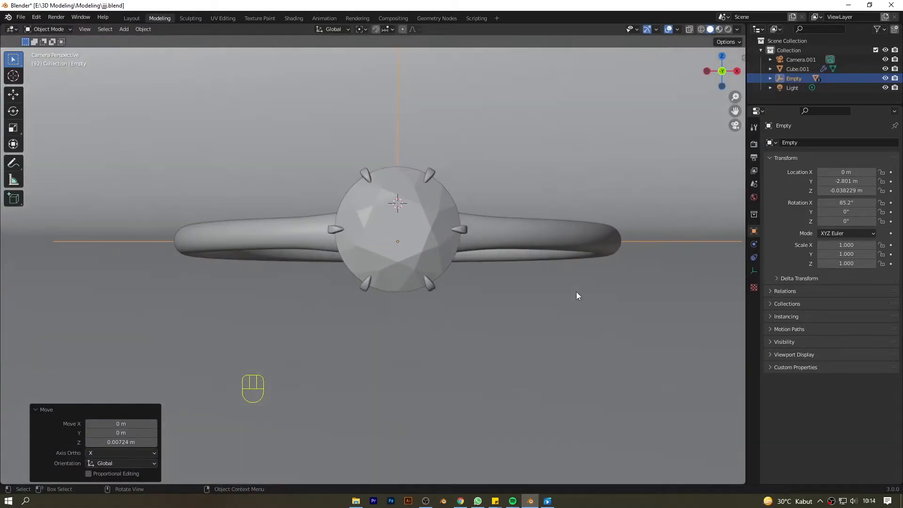
scroll(577, 292, "down", 6)
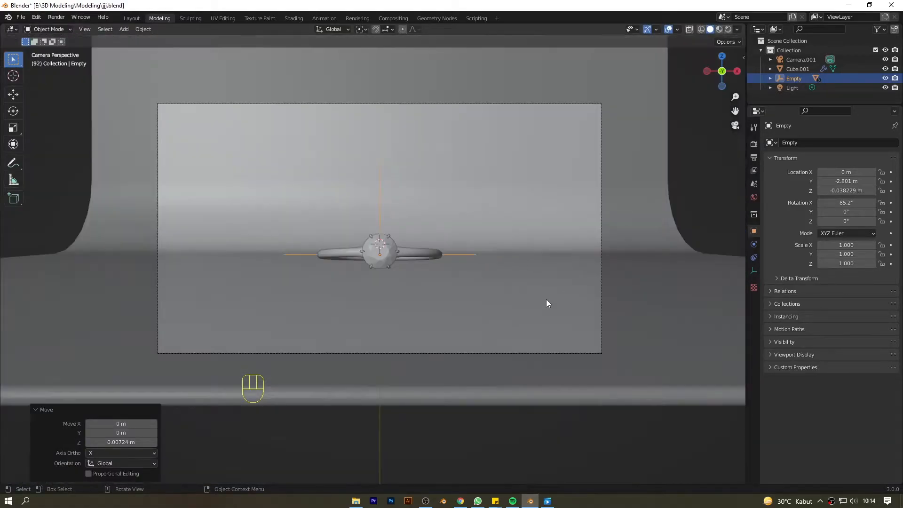
left_click_drag(722, 71, 724, 68)
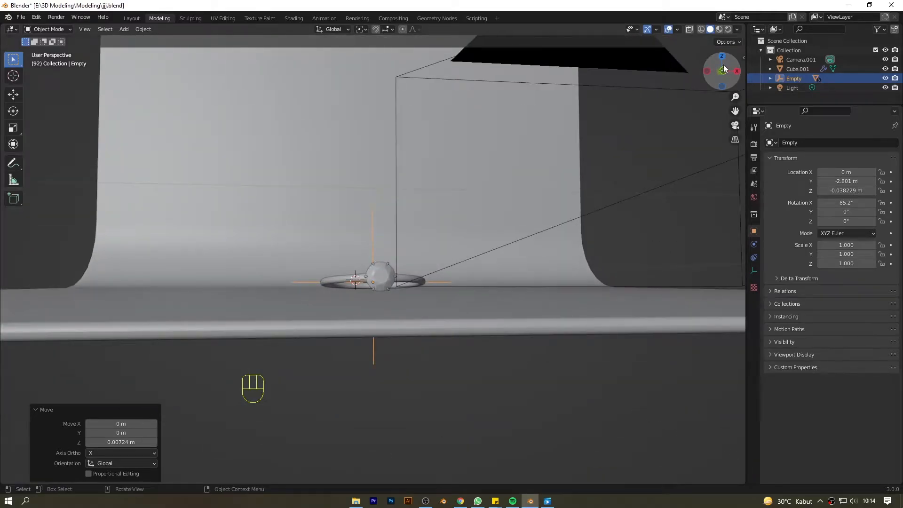
key("KP_1")
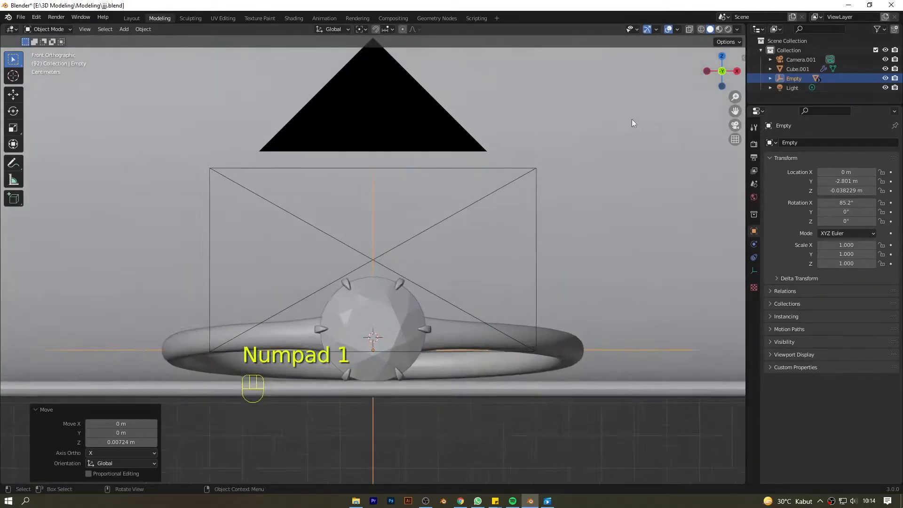
- Preview the ring and backdrop through the camera in Rendered shading
key("KP_0")
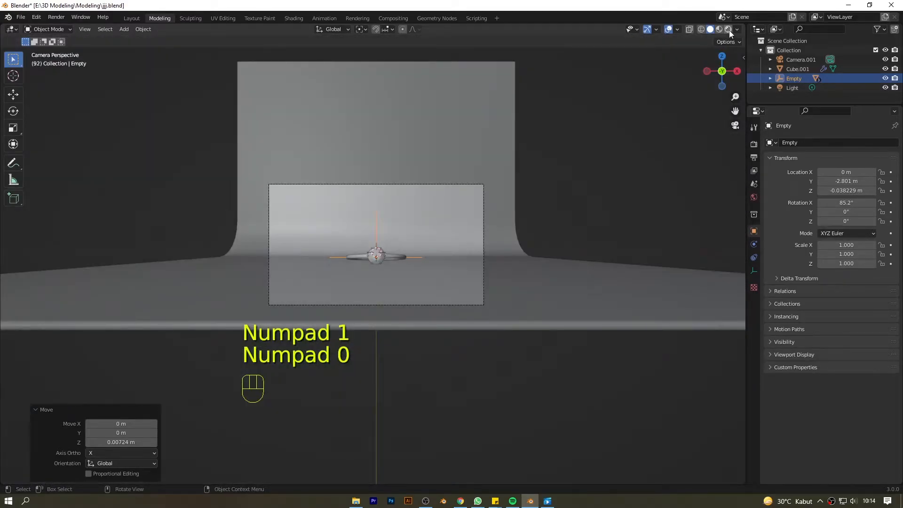
left_click(729, 30)
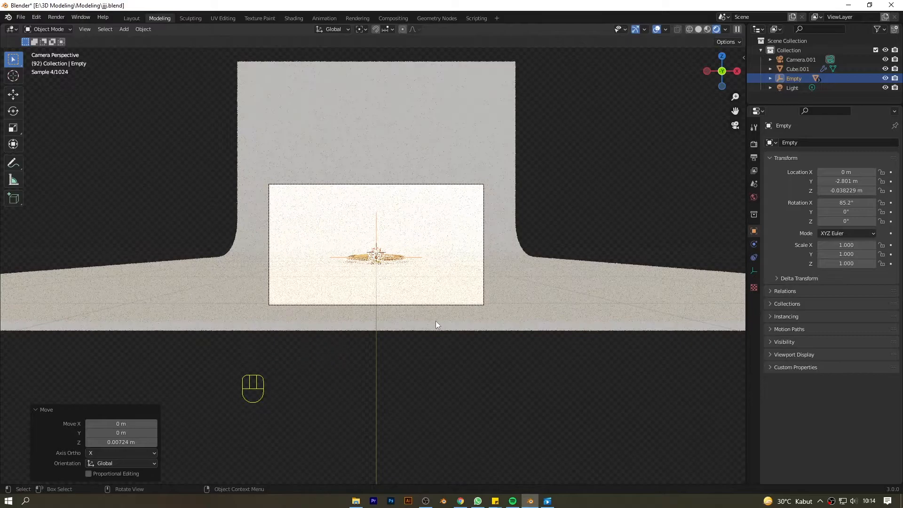
scroll(450, 332, "up", 5)
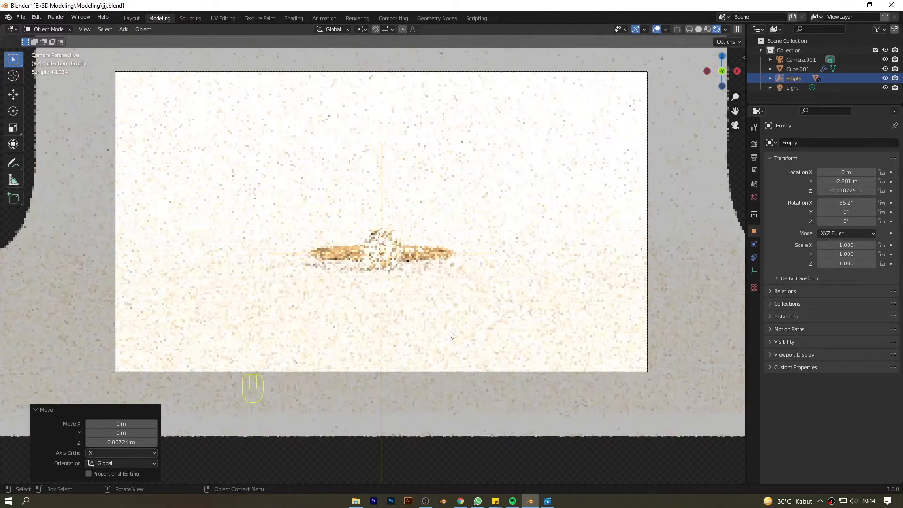
scroll(468, 321, "down", 6)
- Move the ring's Empty about -1.4 m along Y, closer to the camera, and check the framing in Material Preview shading
middle_click_drag(470, 300, 389, 303)
scroll(433, 263, "up", 2)
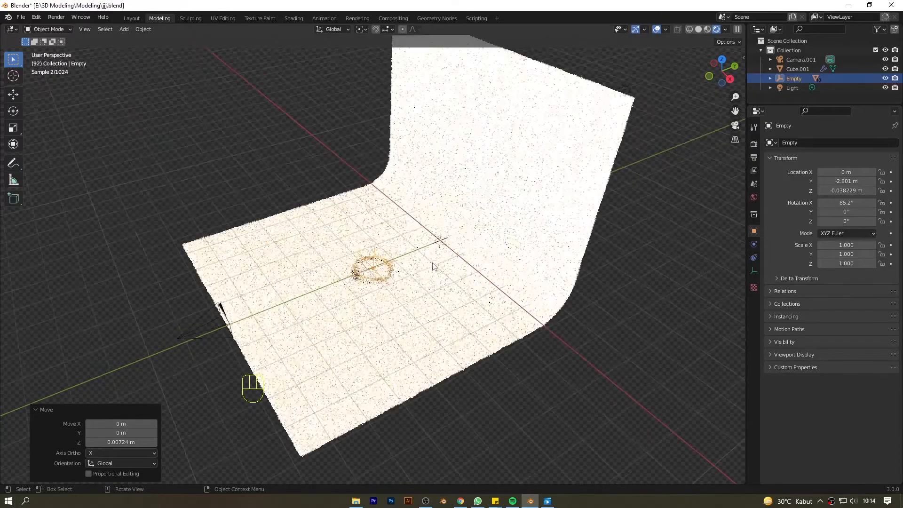
key("g")
key("y")
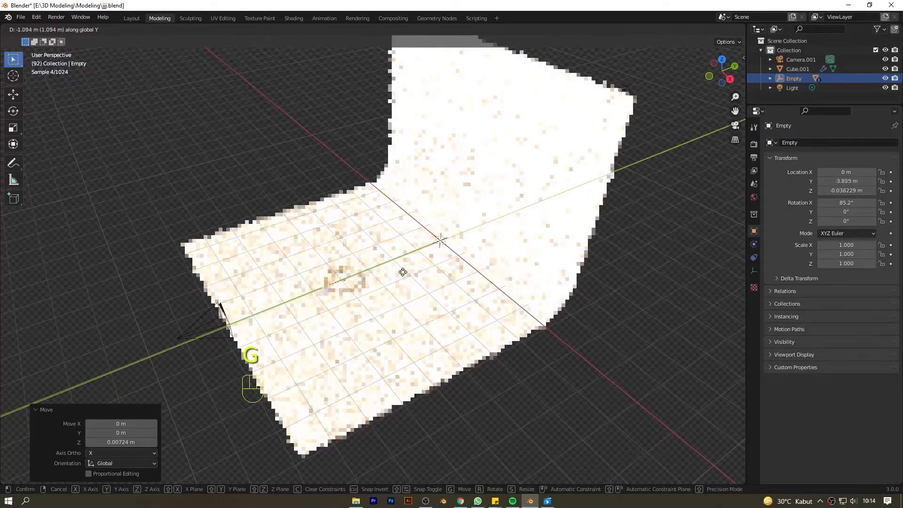
left_click(395, 277)
left_click(707, 29)
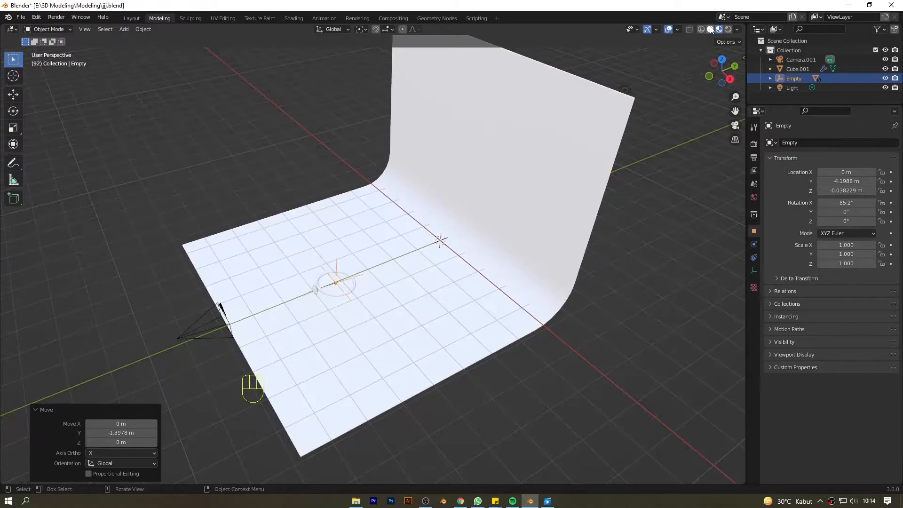
key("KP_0")
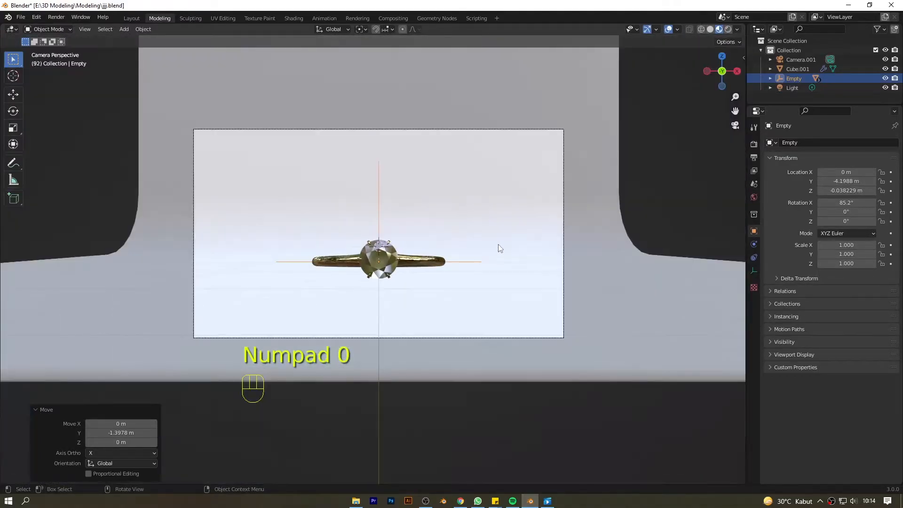
- Enable the camera's depth of field with the ring's Empty as focus object and show the camera view in Rendered shading
scroll(597, 139, "down", 2)
left_click_drag(724, 72, 689, 90)
scroll(408, 246, "down", 1)
scroll(407, 249, "down", 4)
left_click(315, 314)
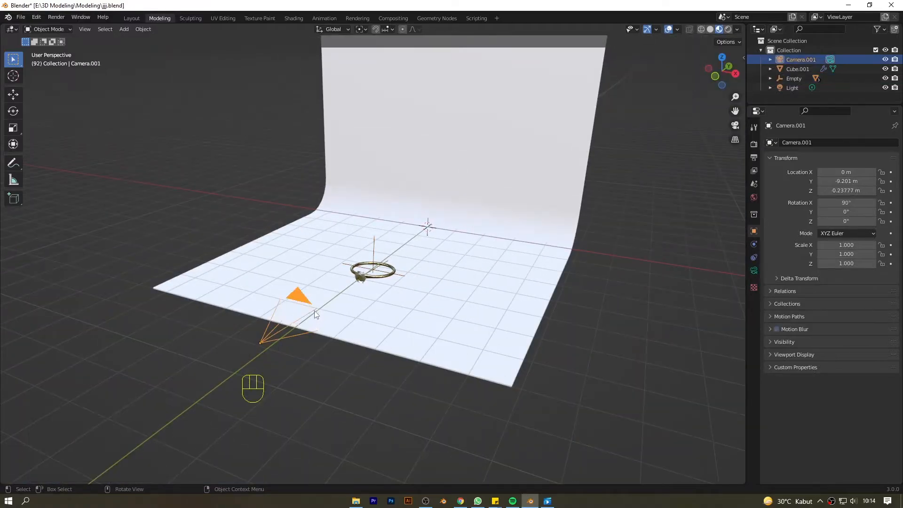
left_click(753, 271)
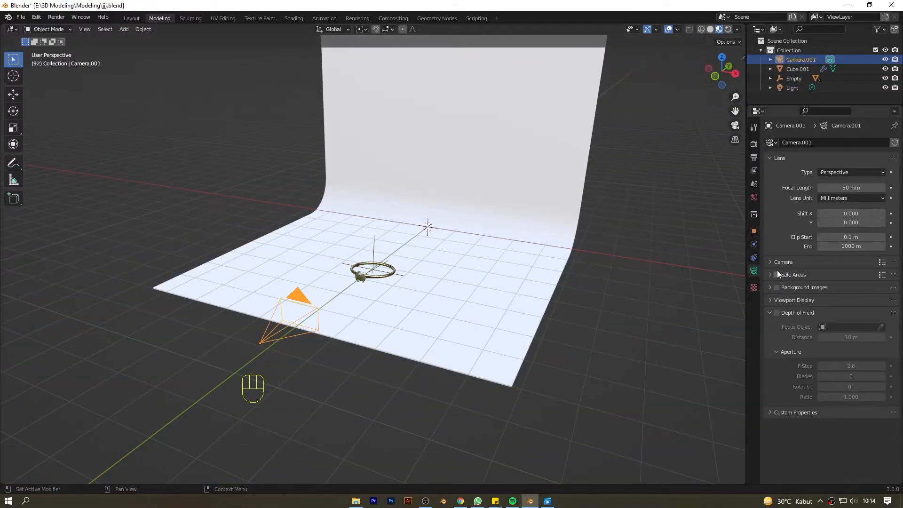
left_click(777, 313)
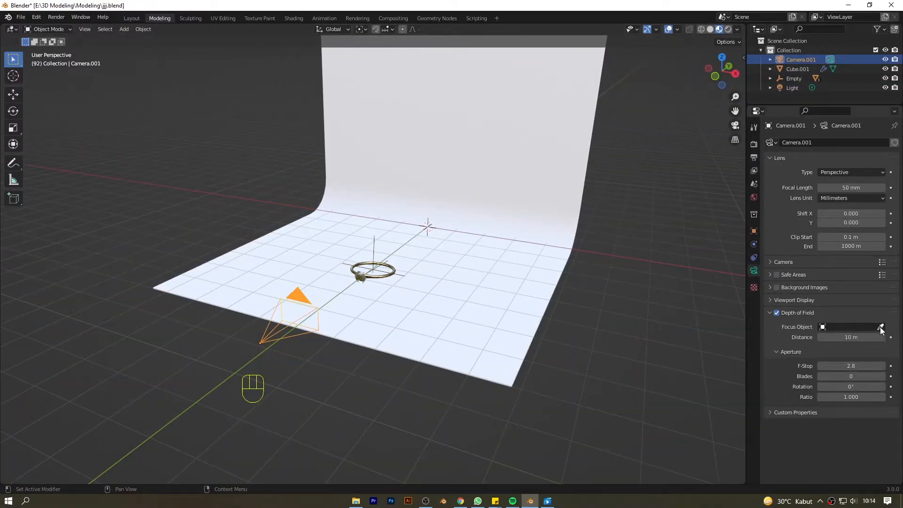
left_click(374, 260)
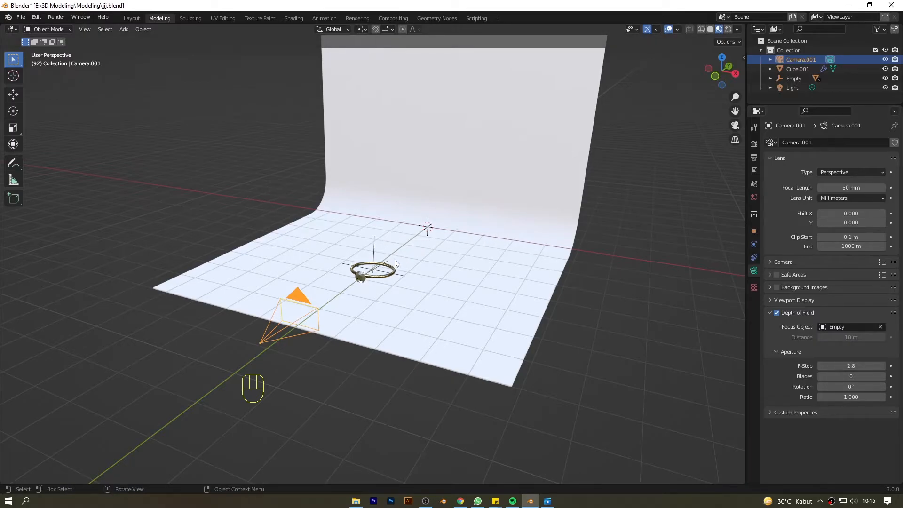
key("KP_0")
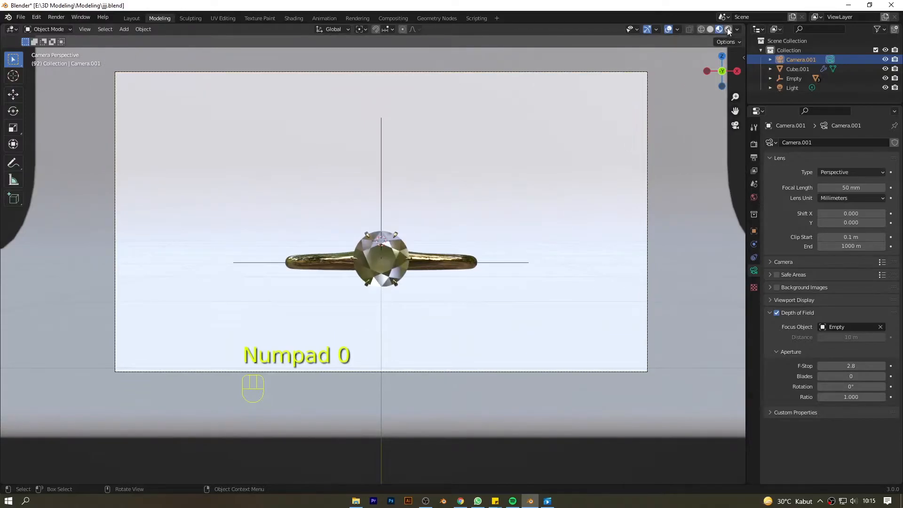
left_click(727, 30)
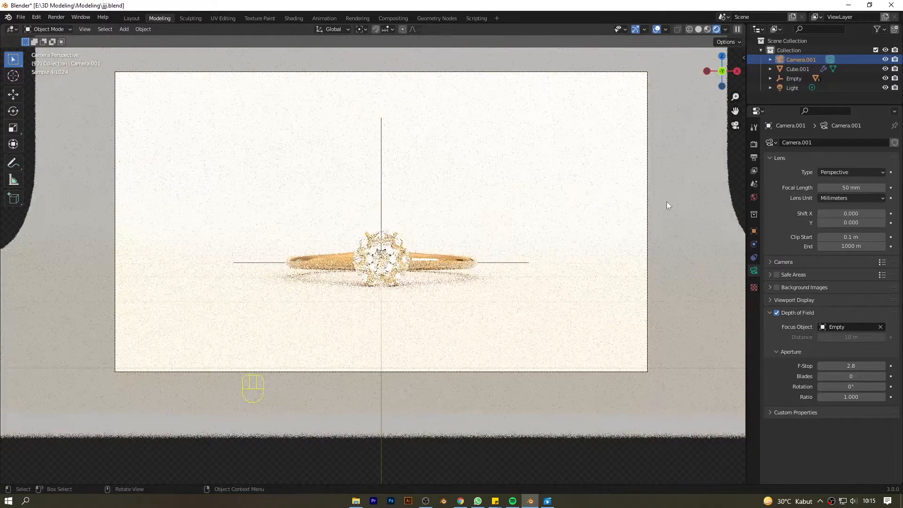
- Select the backdrop and switch to the Shading workspace with the ring framed in the camera view
left_click(507, 310)
scroll(512, 299, "down", 3)
left_click(295, 16)
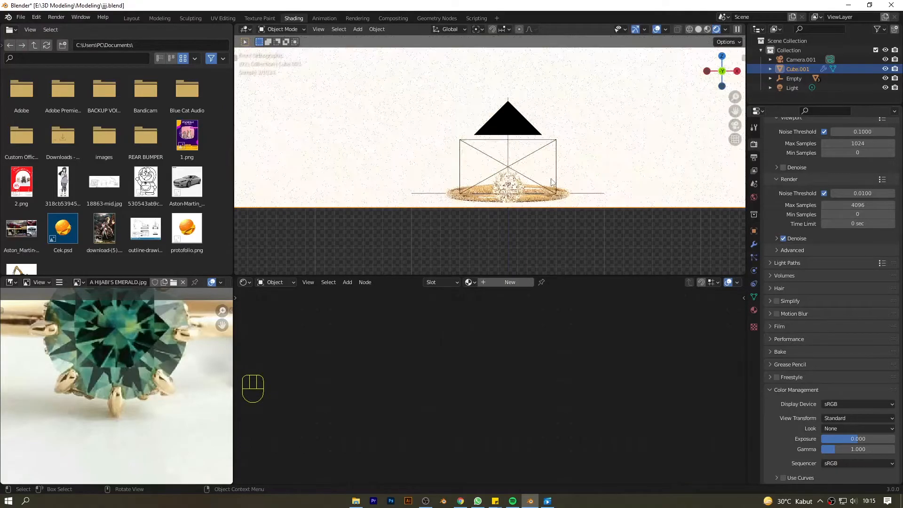
key("KP_0")
scroll(517, 197, "up", 3)
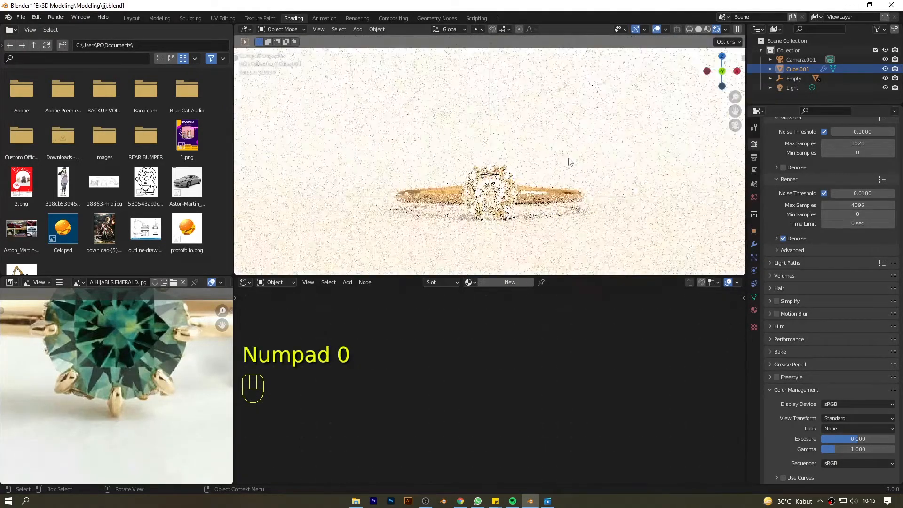
scroll(540, 180, "down", 1)
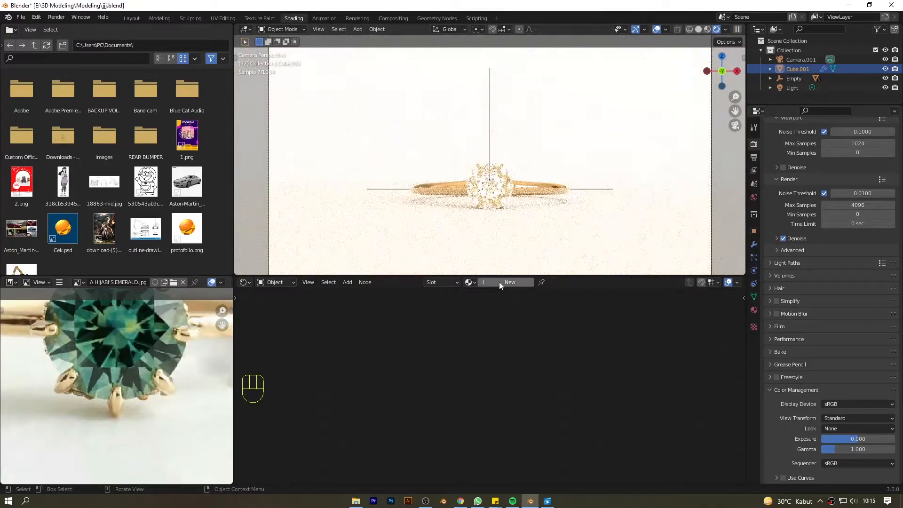
- In the right side view, fine-tune the rotation of the ring's Empty and lower it about 0.002 m along Z onto the floor
left_click(736, 72)
scroll(587, 136, "up", 5)
left_click_drag(737, 112, 902, 14)
left_click_drag(357, 113, 666, 140)
left_click(599, 194)
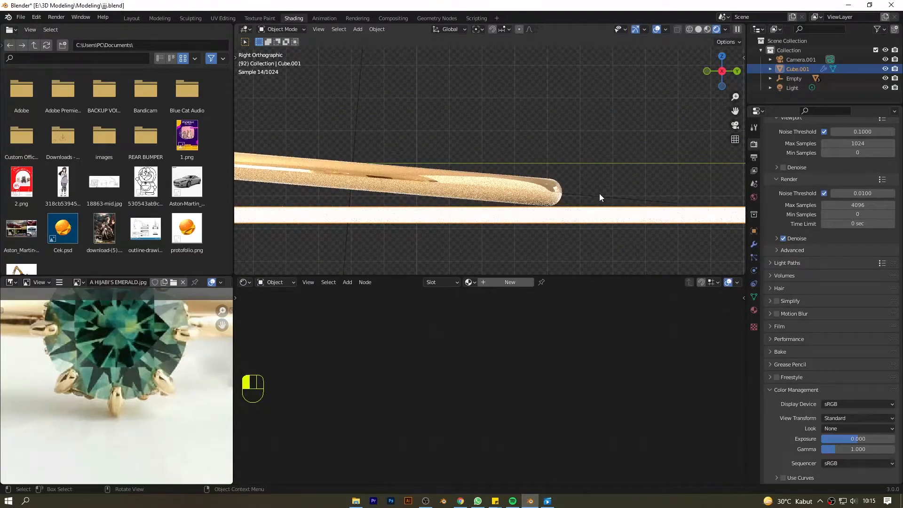
scroll(605, 188, "down", 3)
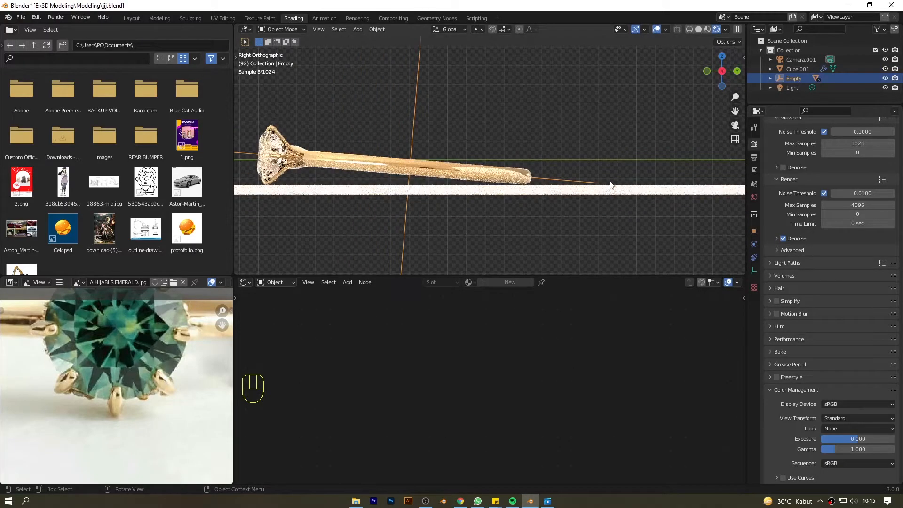
key("r")
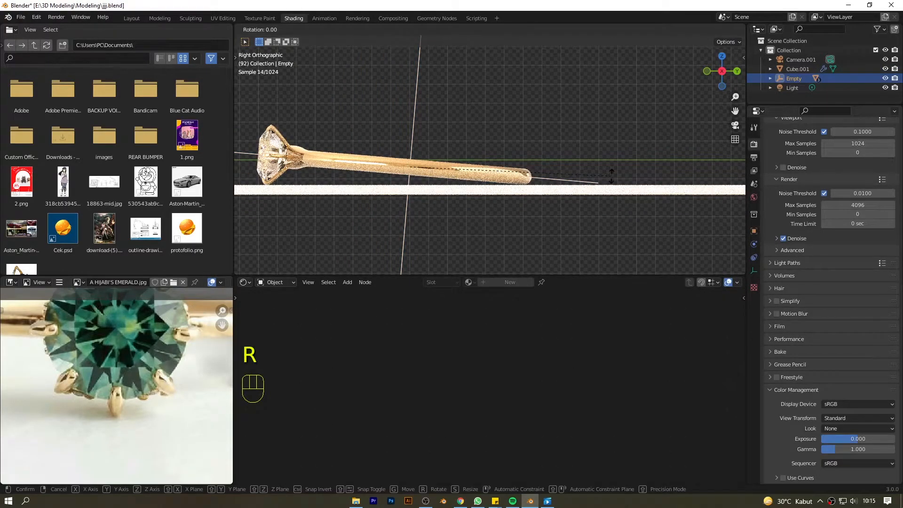
left_click(611, 177)
key("g")
key("z")
key("shift")
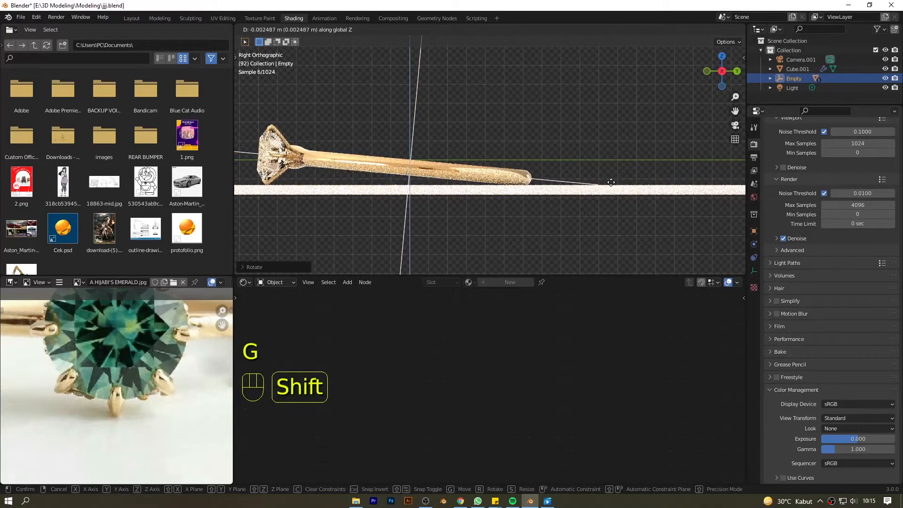
left_click(611, 182)
key("KP_0")
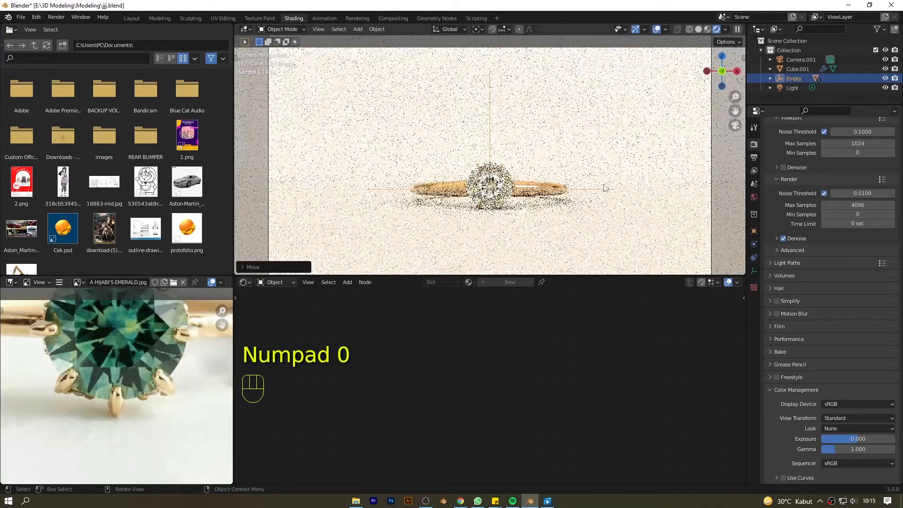
scroll(613, 164, "down", 3)
- Add a Subdivision Surface modifier to the backdrop, placed above Solidify in the stack, with viewport levels set to 3
left_click(669, 122)
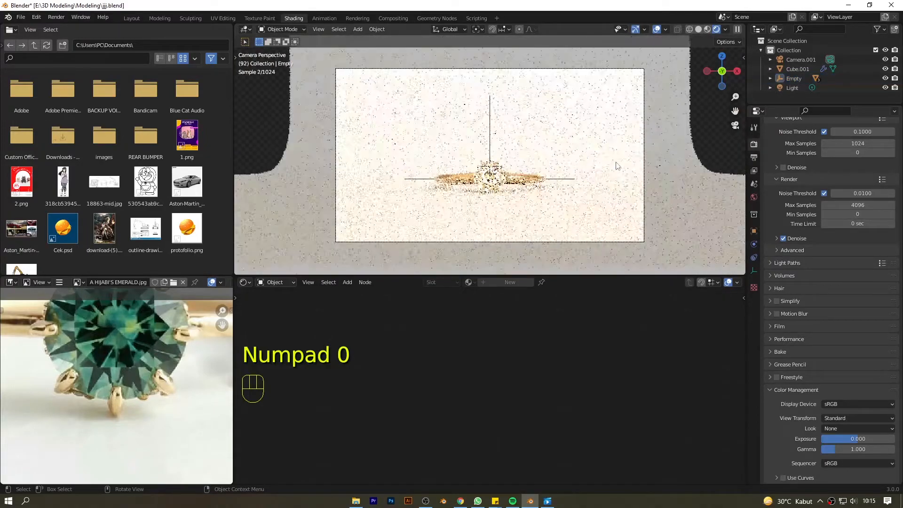
scroll(617, 177, "down", 2)
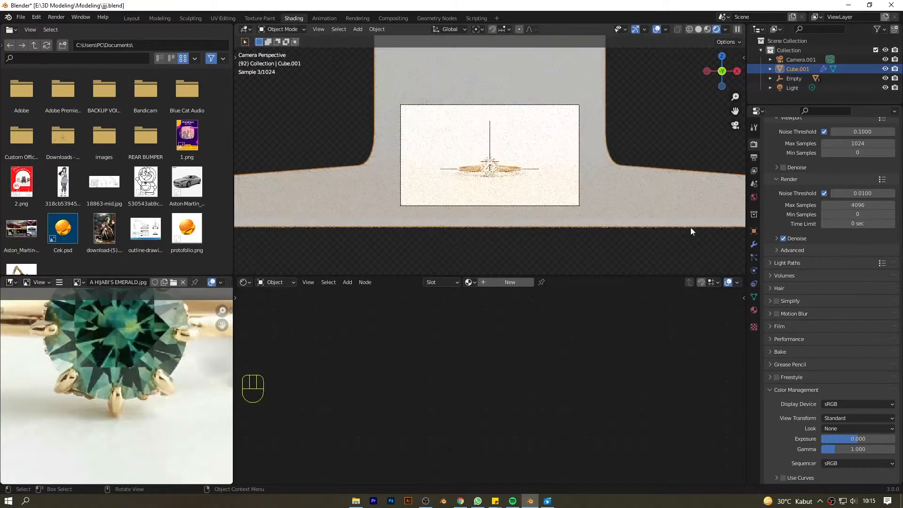
left_click(754, 244)
left_click(801, 142)
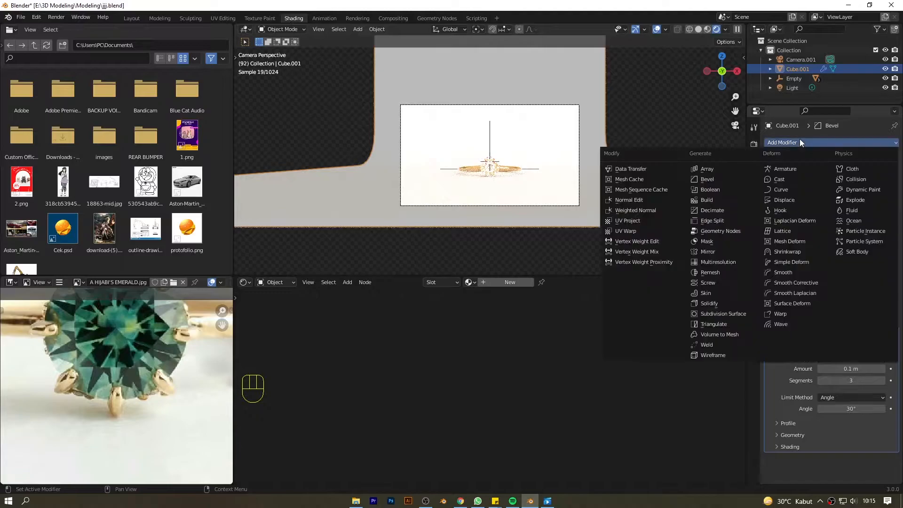
left_click(721, 313)
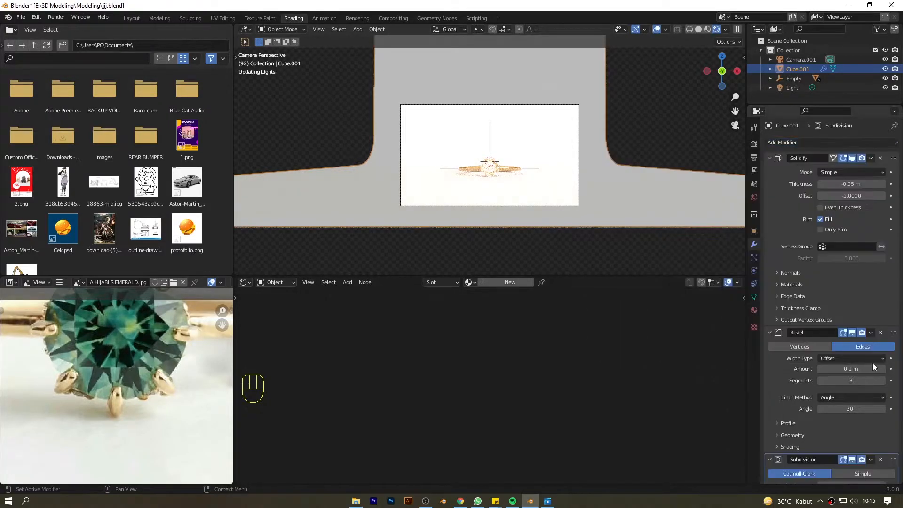
left_click_drag(894, 348, 894, 158)
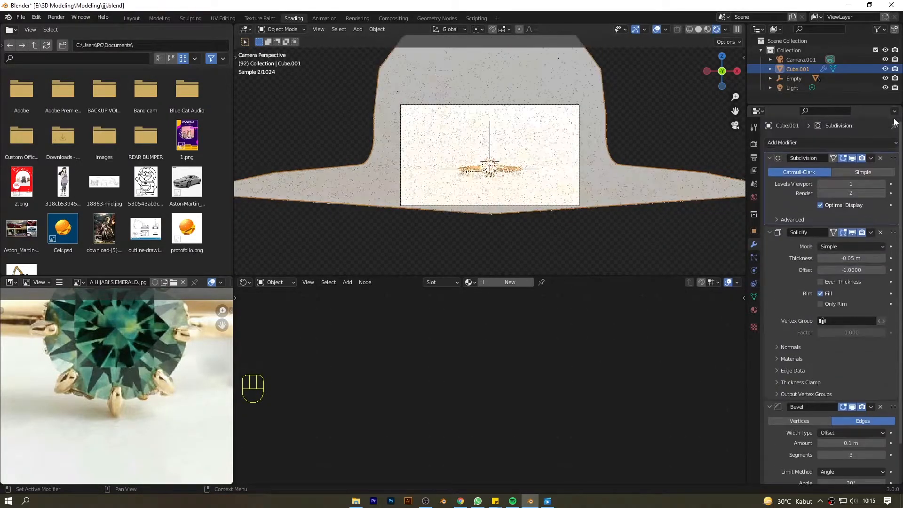
left_click(882, 184)
left_click(882, 184)
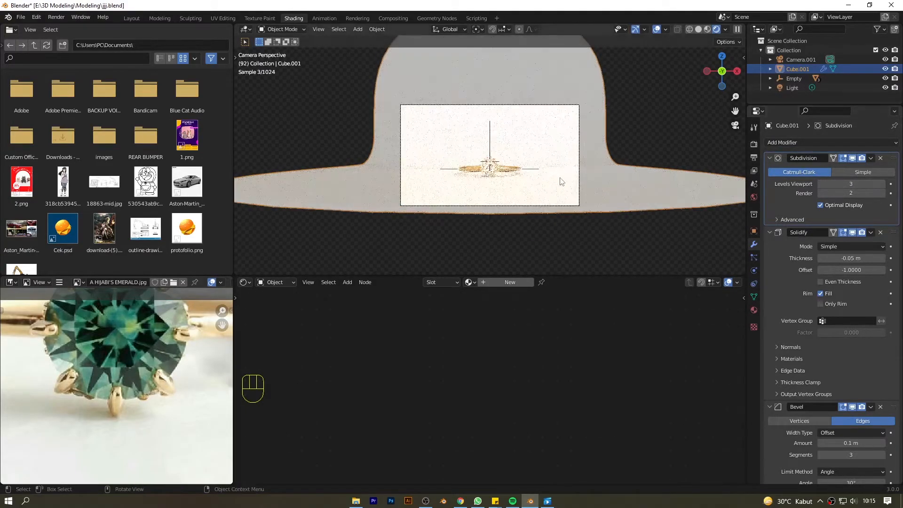
- Create a new material for the backdrop, removing its Principled BSDF node and moving the Material Output aside to make room
left_click(504, 284)
left_click(471, 337)
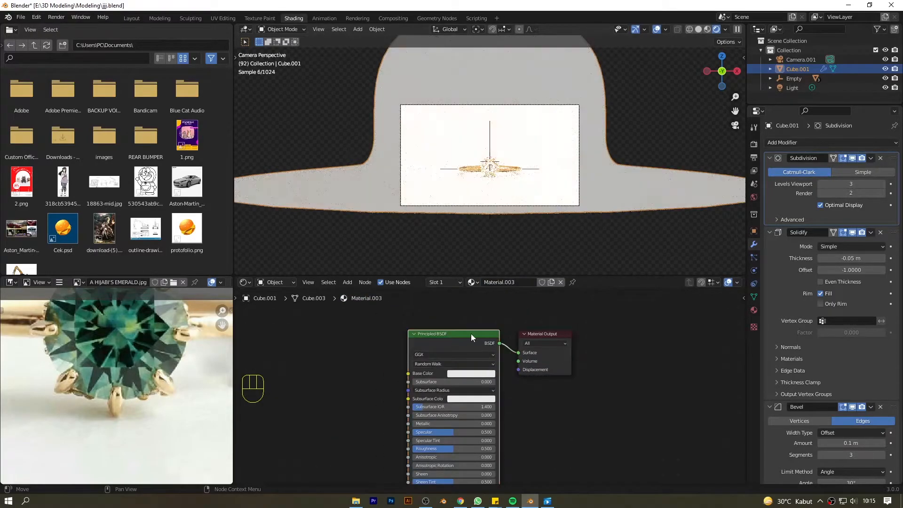
key("BackSpace")
key("x")
left_click(546, 334)
left_click_drag(546, 334, 615, 326)
- Add a Glass BSDF node to the backdrop's material
key("shift+a")
left_click(547, 324)
left_click(597, 327)
key("shift+a")
type("gla")
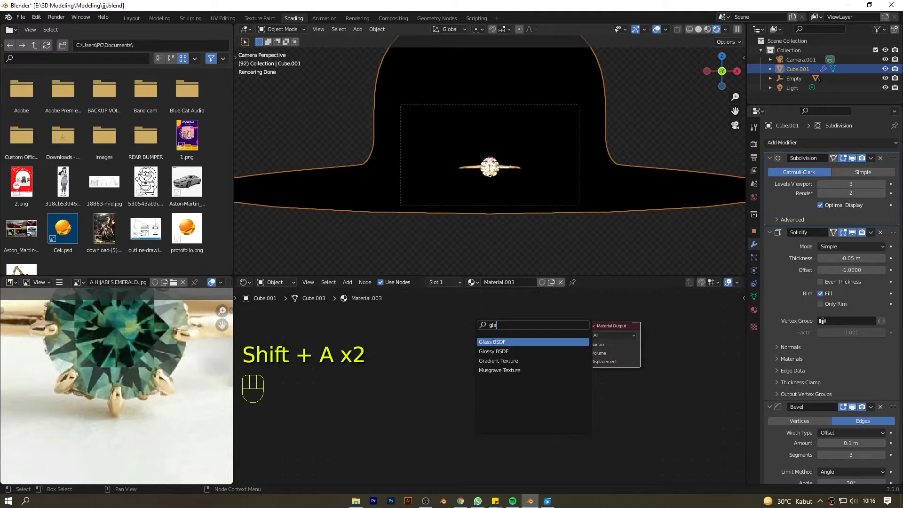
left_click(492, 342)
left_click(417, 327)
key("BackSpace")
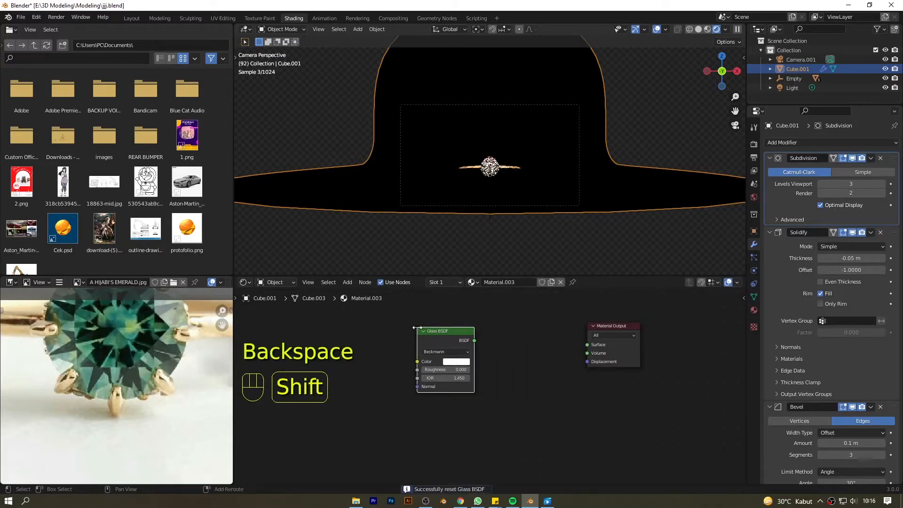
- Replace the Glass BSDF with a Glossy BSDF node and link it to the Material Output's Surface
key("shift+a")
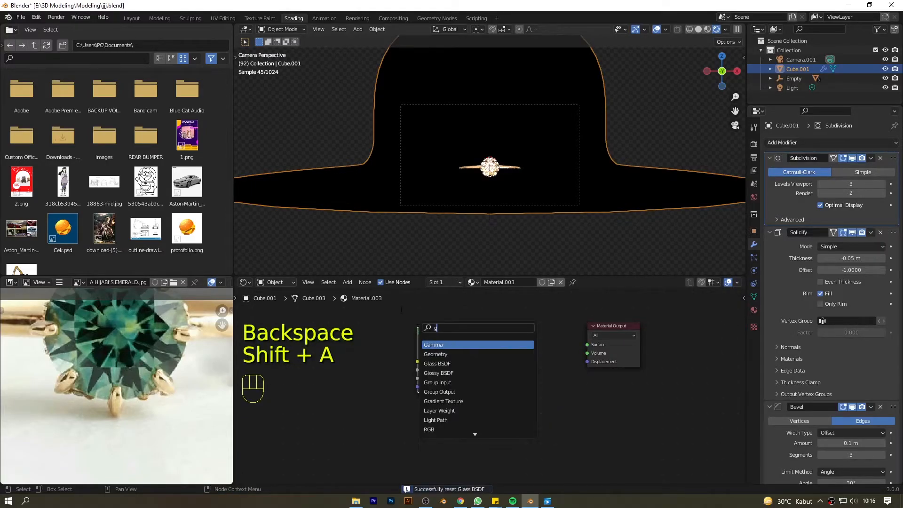
left_click(441, 374)
left_click(423, 394)
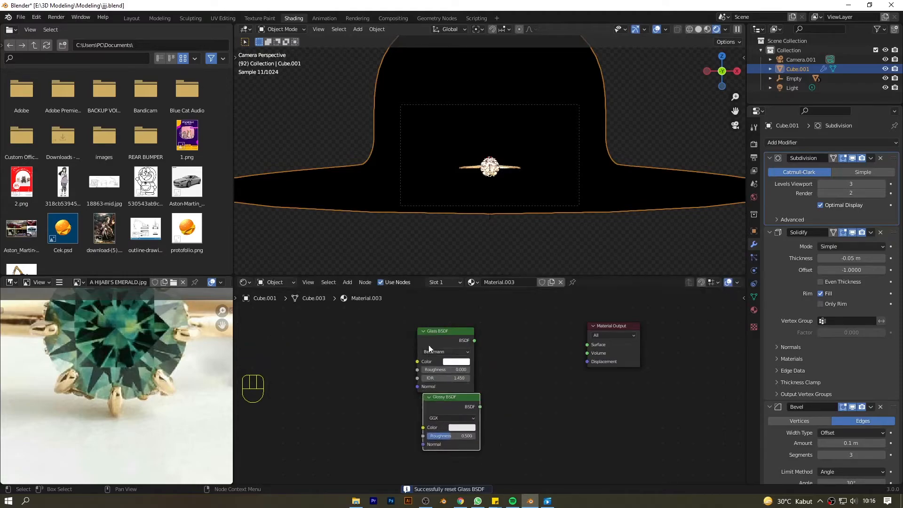
key("BackSpace")
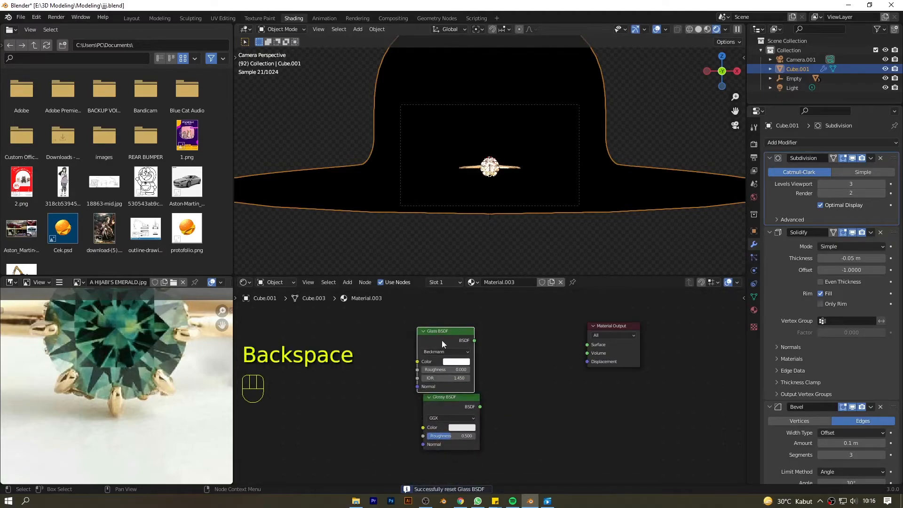
key("x")
left_click_drag(453, 396, 463, 344)
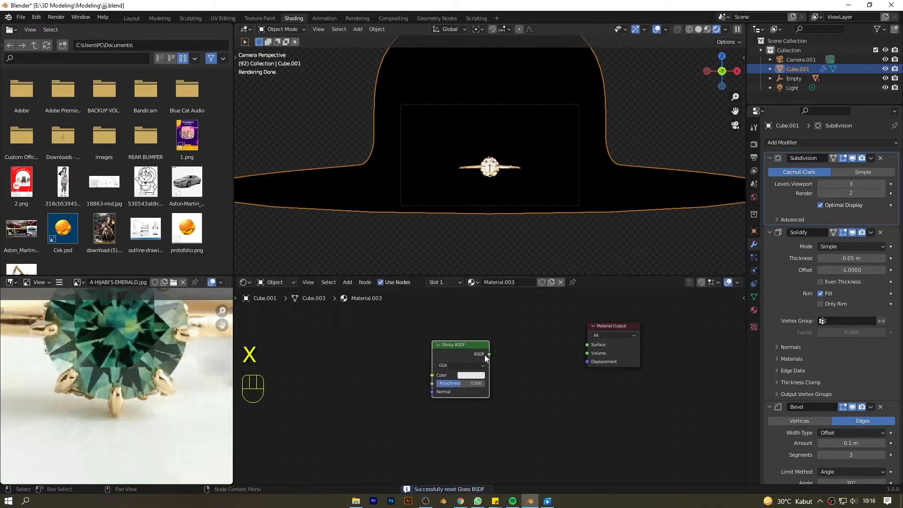
left_click_drag(569, 343, 586, 345)
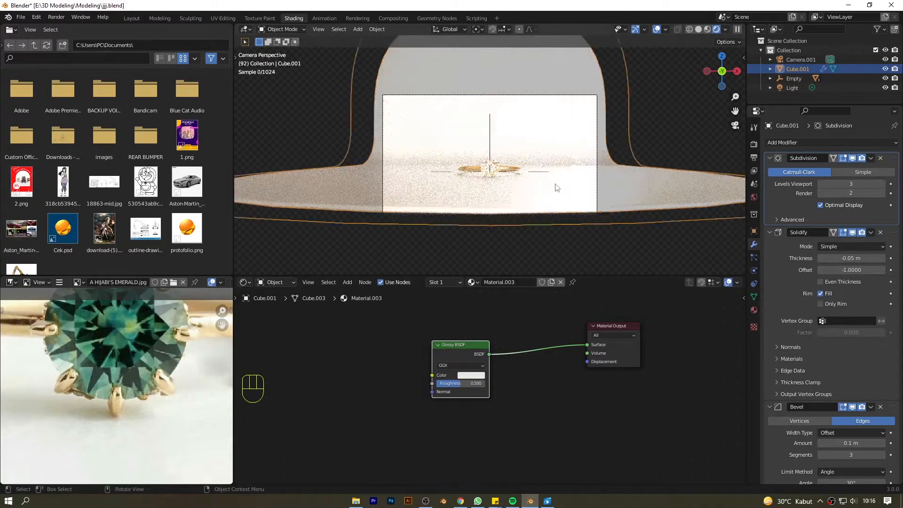
- Set the Glossy BSDF's roughness to 0 on the backdrop's material
left_click_drag(460, 385, 435, 385)
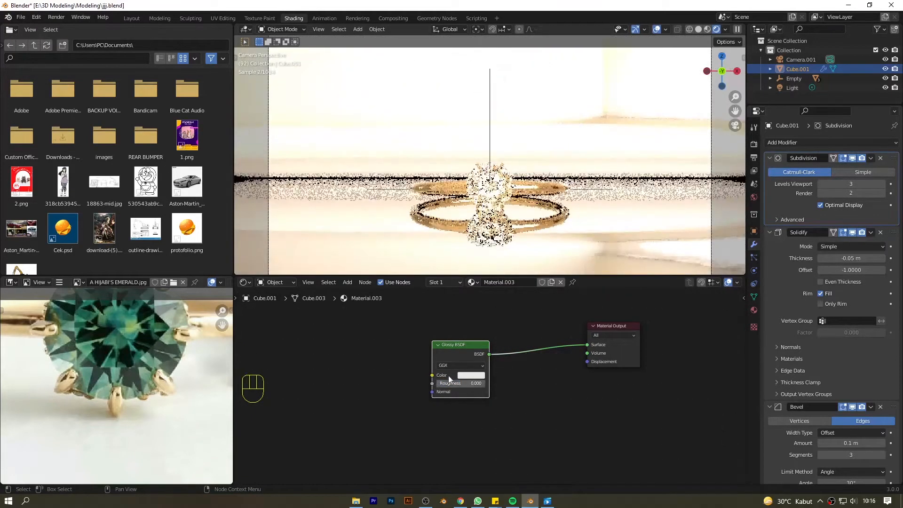
scroll(539, 222, "down", 5)
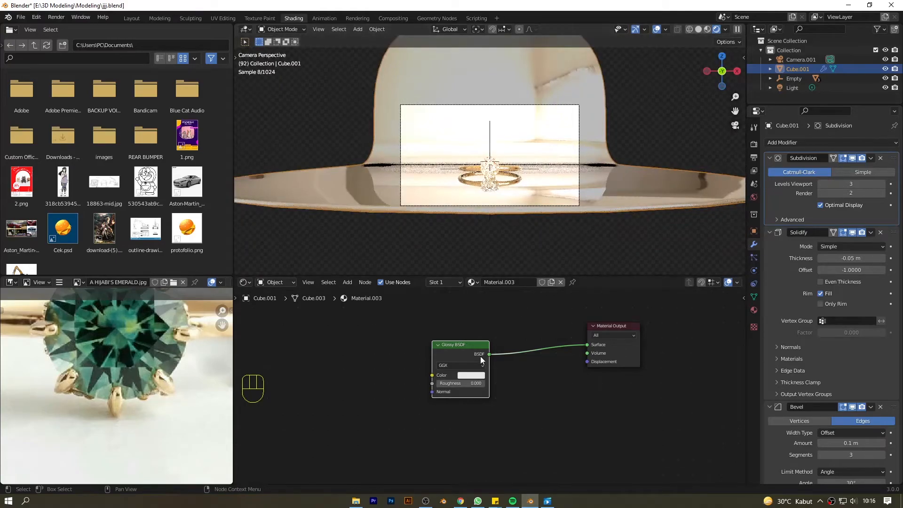
scroll(490, 143, "up", 4)
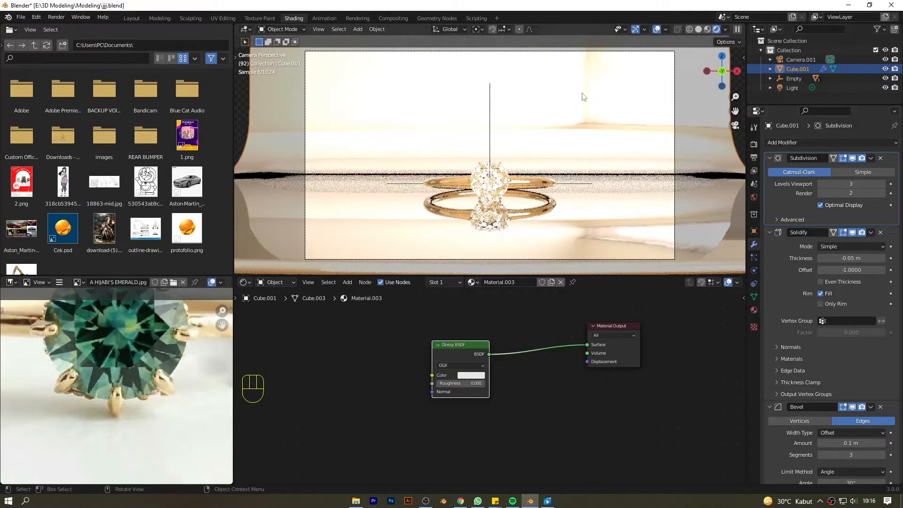
- Examine the mirror-like backdrop and ring from an angled view, and return to the camera view with the backdrop selected
left_click(674, 149)
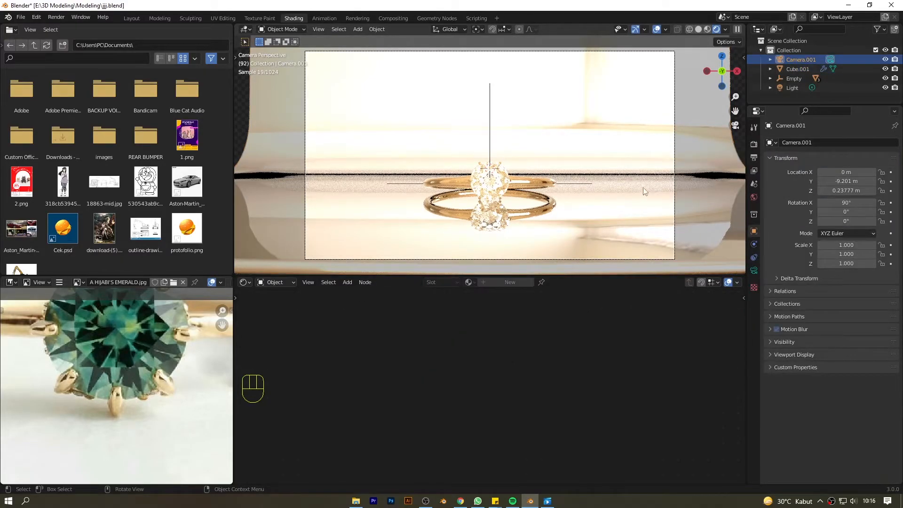
left_click(673, 174)
scroll(662, 184, "down", 5)
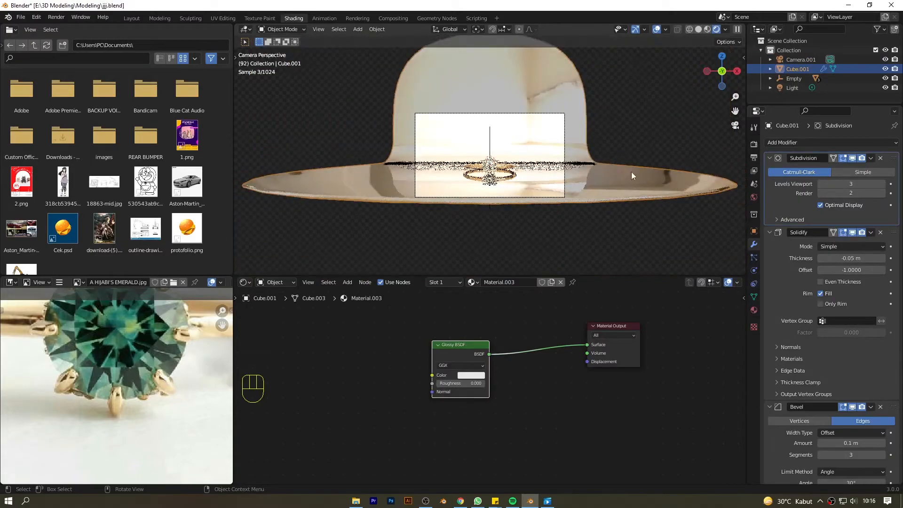
left_click_drag(721, 71, 654, 93)
scroll(658, 129, "down", 4)
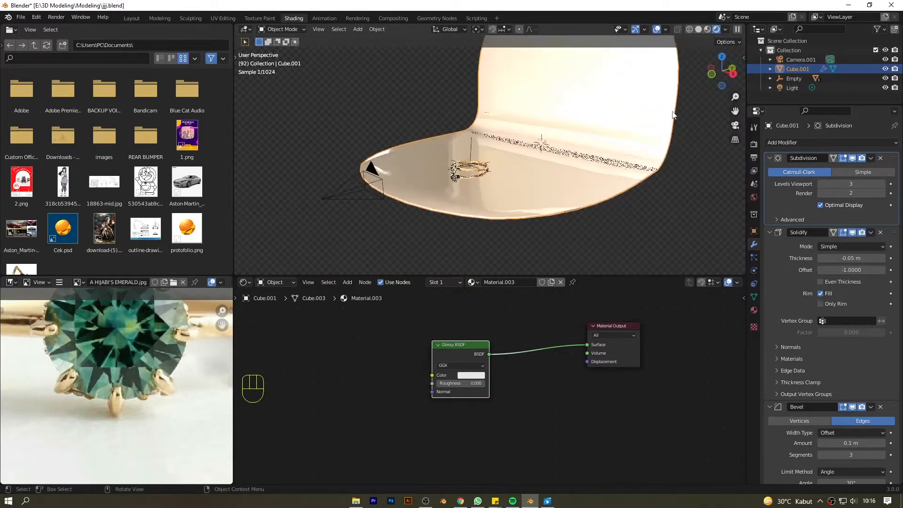
left_click_drag(729, 72, 673, 103)
key("KP_0")
left_click(584, 151)
scroll(581, 198, "down", 3)
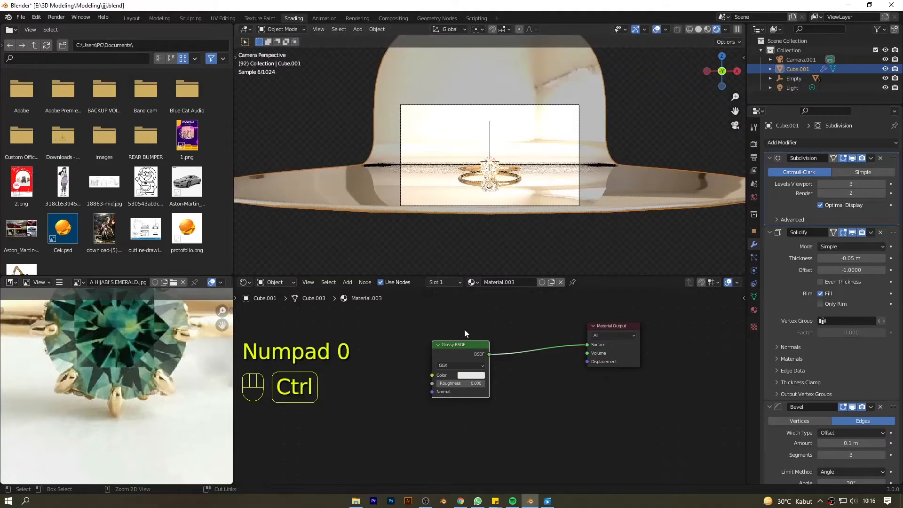
- Replace the Glossy BSDF with a Principled BSDF node and link it to the Material Output's Surface
key("BackSpace")
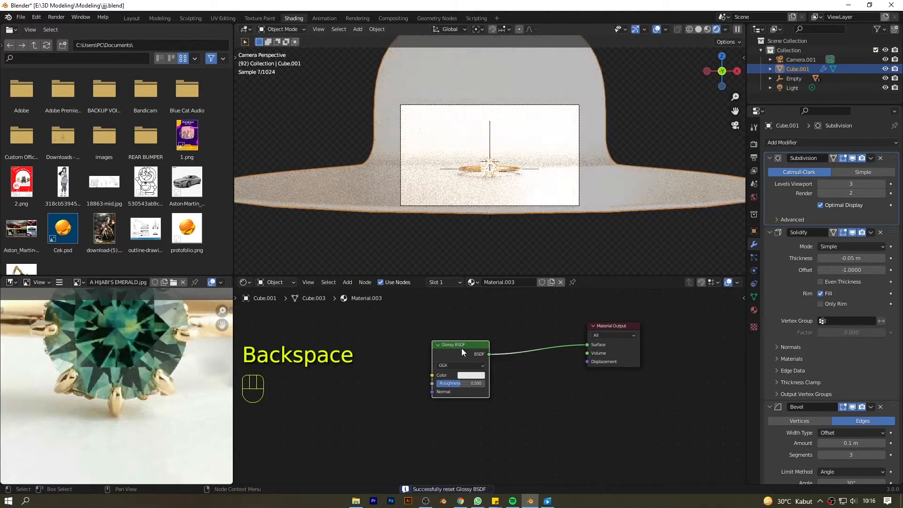
key("BackSpace")
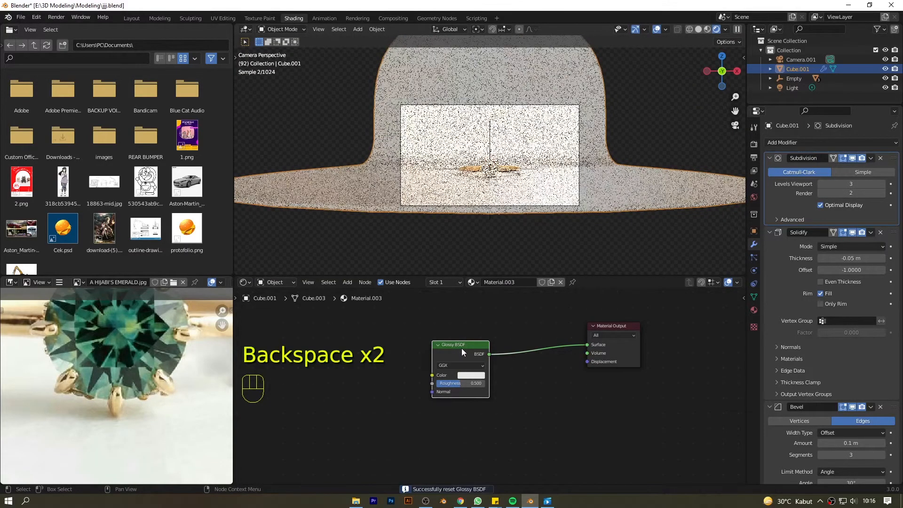
key("x")
key("shift+a")
left_click(490, 322)
type("p")
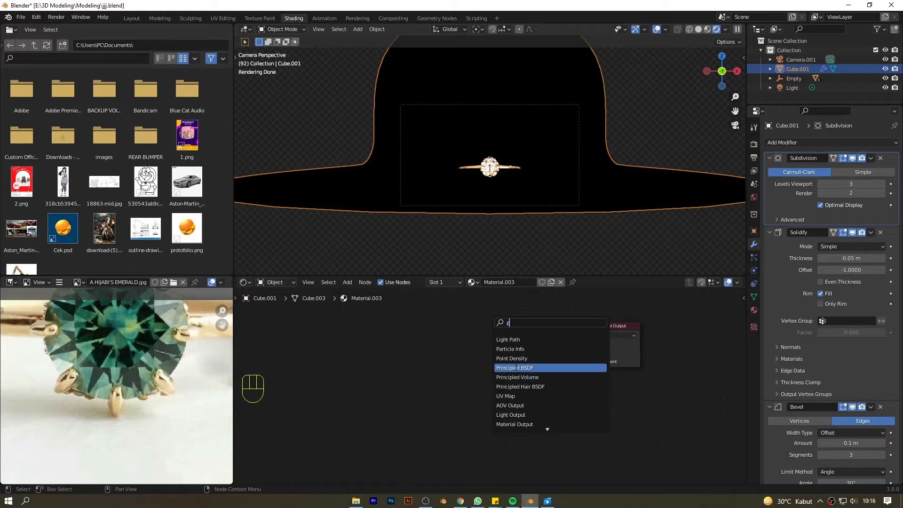
left_click(500, 368)
left_click(432, 323)
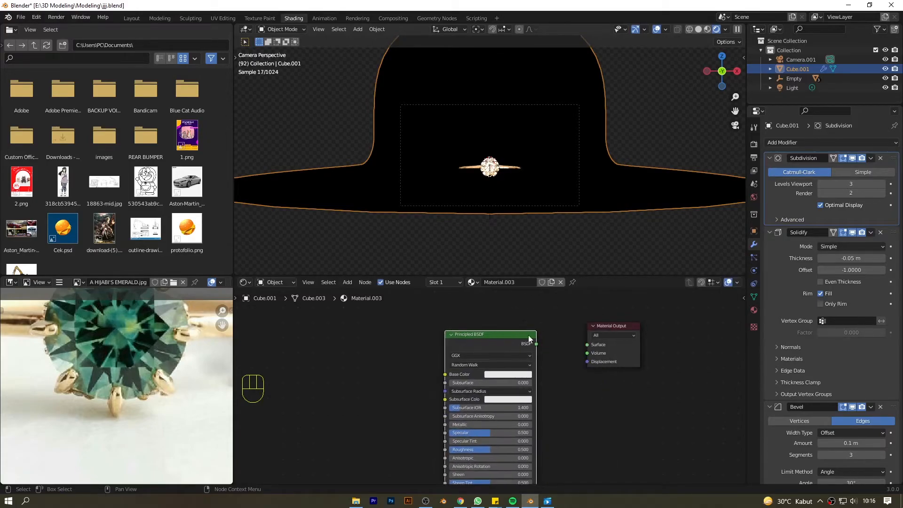
left_click_drag(574, 351, 587, 345)
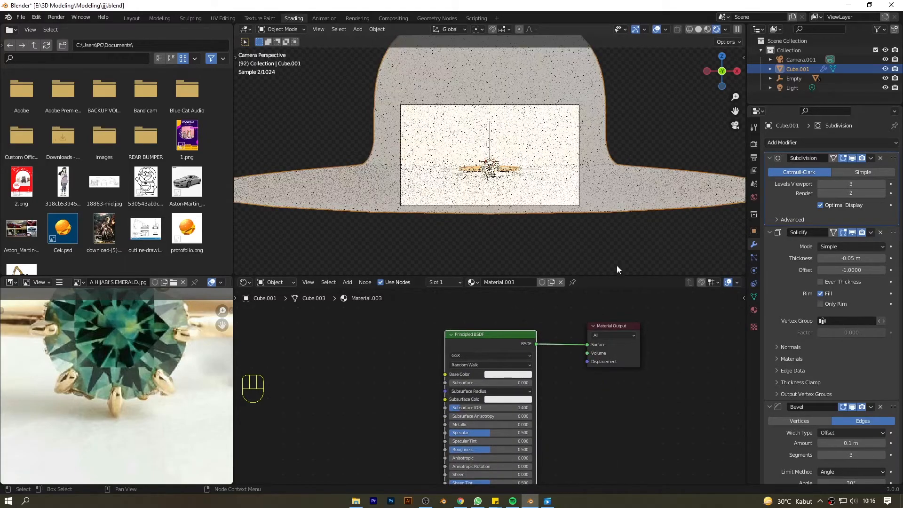
- Darken the Principled BSDF's Base Color to black
left_click(522, 374)
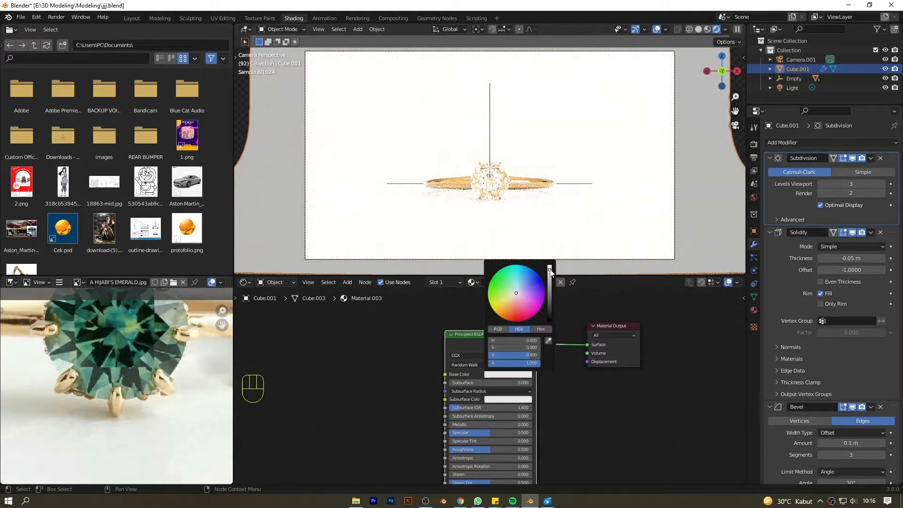
left_click_drag(550, 269, 550, 300)
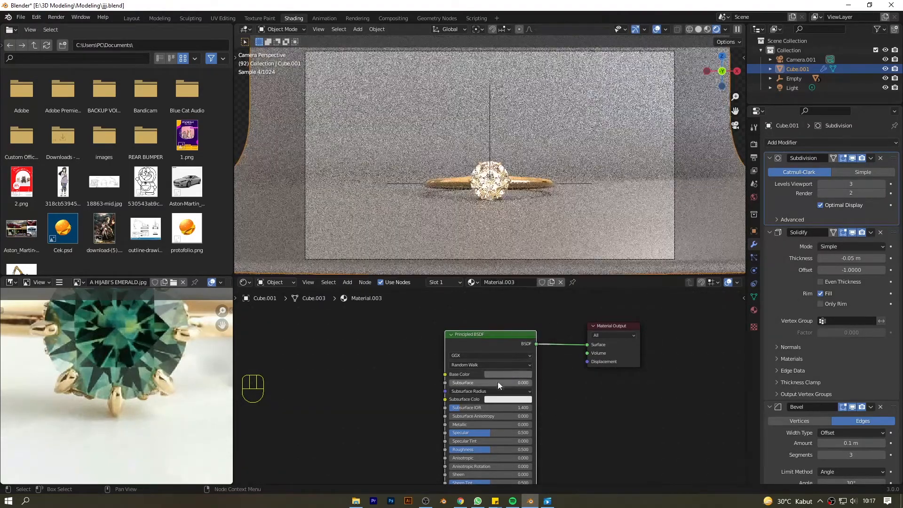
left_click(506, 373)
left_click_drag(549, 298, 550, 310)
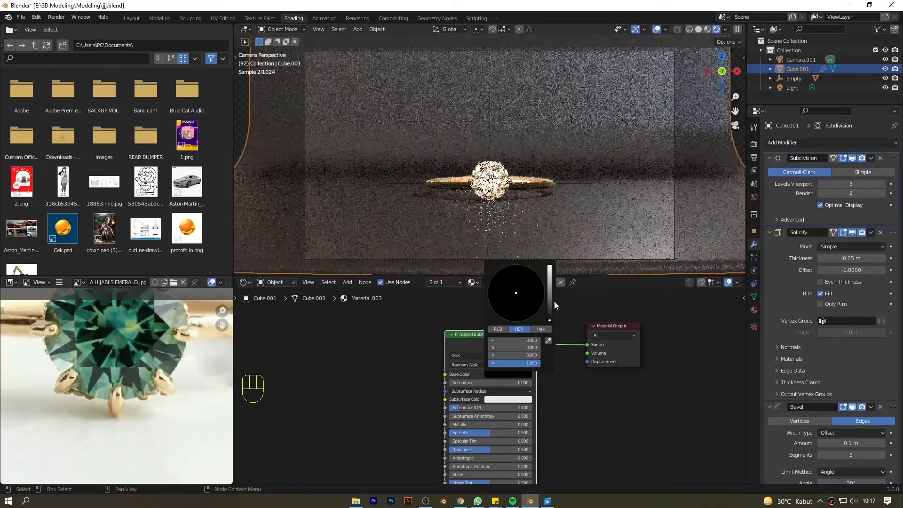
- Sample the black Base Color into the Subsurface Color and set Subsurface to 1.000
left_click(499, 401)
left_click(548, 365)
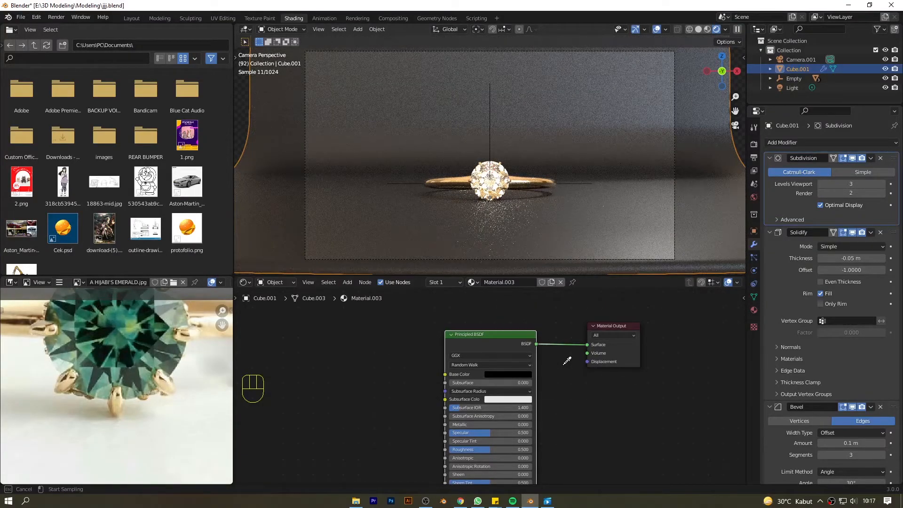
left_click(519, 375)
left_click(465, 385)
left_click_drag(466, 385, 548, 384)
- Set the backdrop shader's Roughness to 1.000 and Specular to 0.141
scroll(494, 416, "down", 2)
left_click_drag(484, 424, 520, 439)
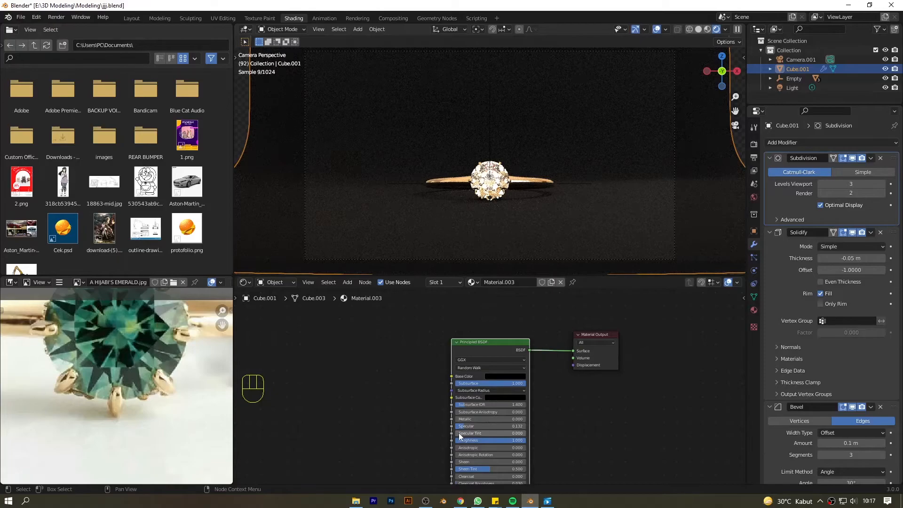
mouse_move(464, 426)
left_mouse_down()
mouse_move(453, 426)
mouse_move(523, 426)
mouse_move(463, 426)
left_mouse_up()
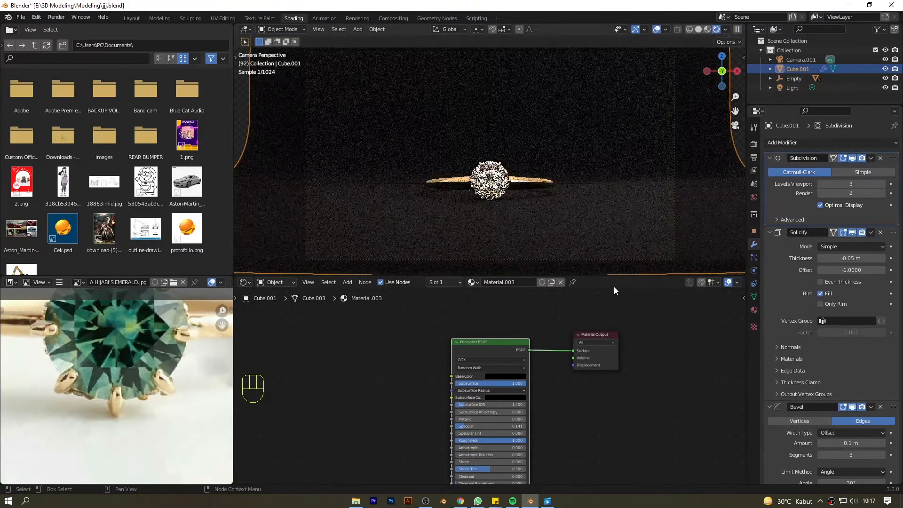
scroll(500, 360, "down", 1)
key("s")
right_click(498, 355)
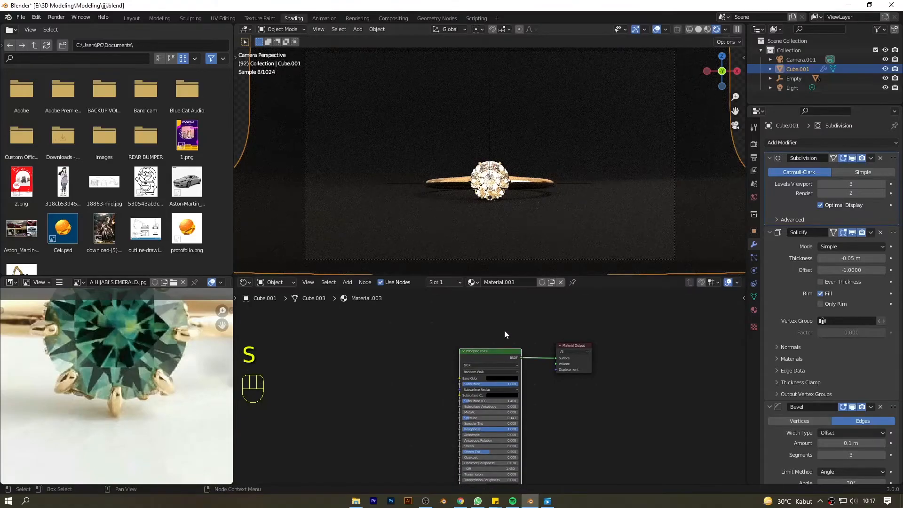
key("z")
key("a")
- Lighten the Principled BSDF's Base Color to white and its Subsurface Color to mid grey
left_click_drag(488, 358, 496, 324)
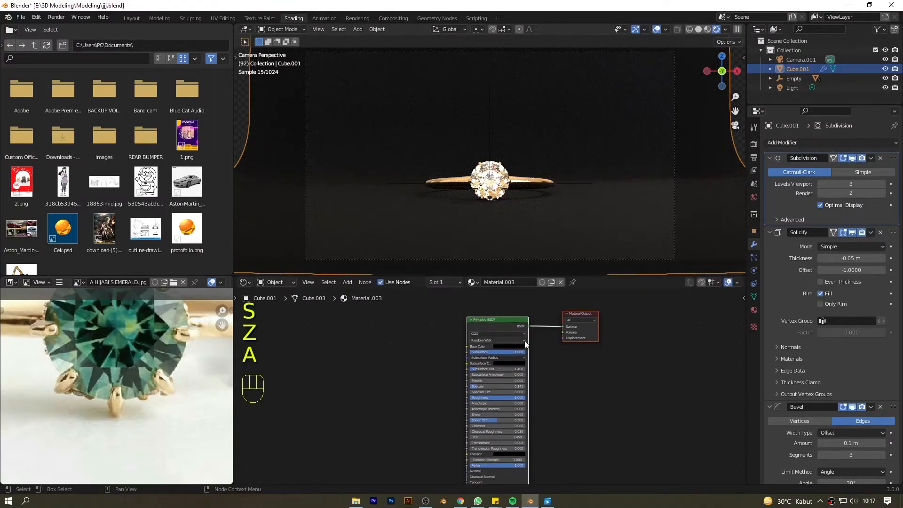
scroll(531, 332, "up", 5)
left_click(529, 323)
left_click_drag(559, 243, 569, 210)
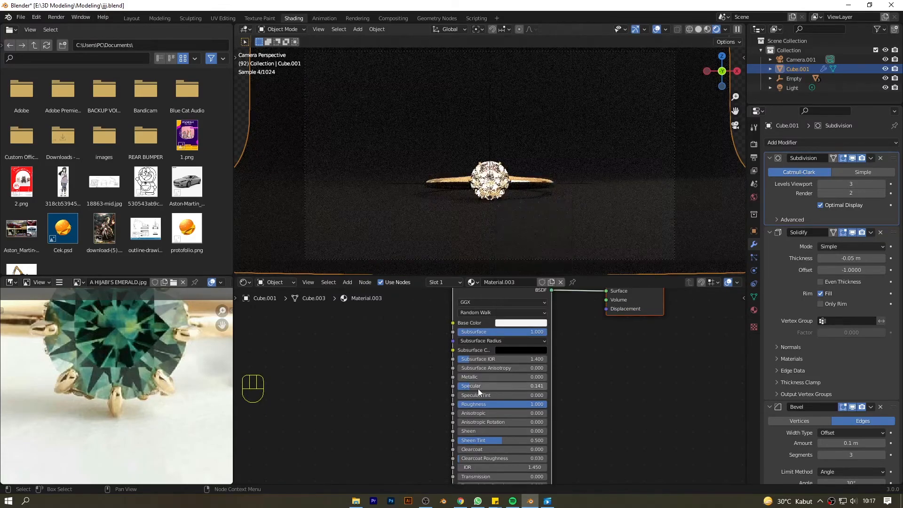
left_click(517, 350)
left_click_drag(565, 293, 564, 265)
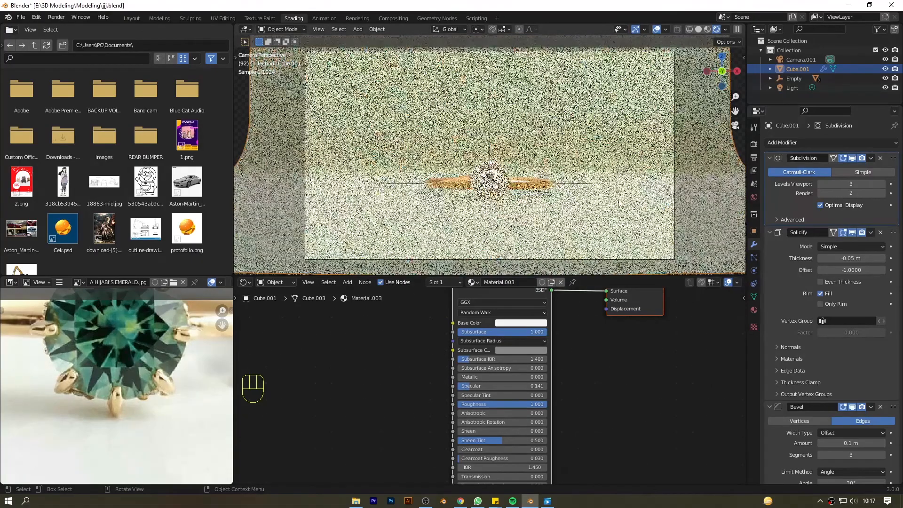
- Reset the Principled BSDF node to its default values
scroll(619, 201, "down", 2)
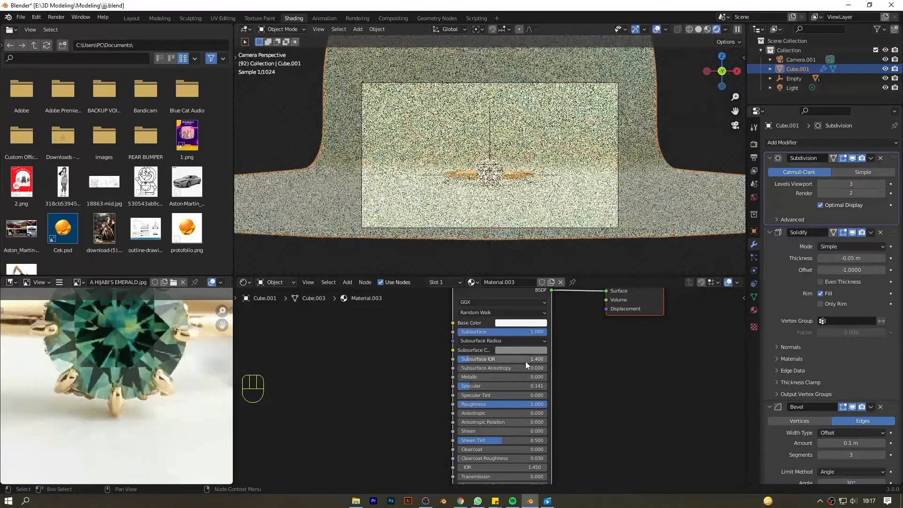
scroll(501, 320, "down", 2)
key("BackSpace")
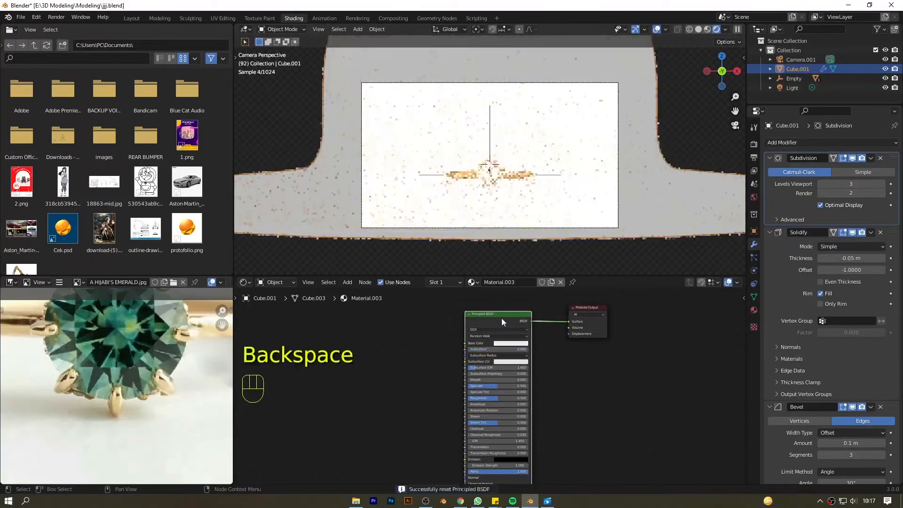